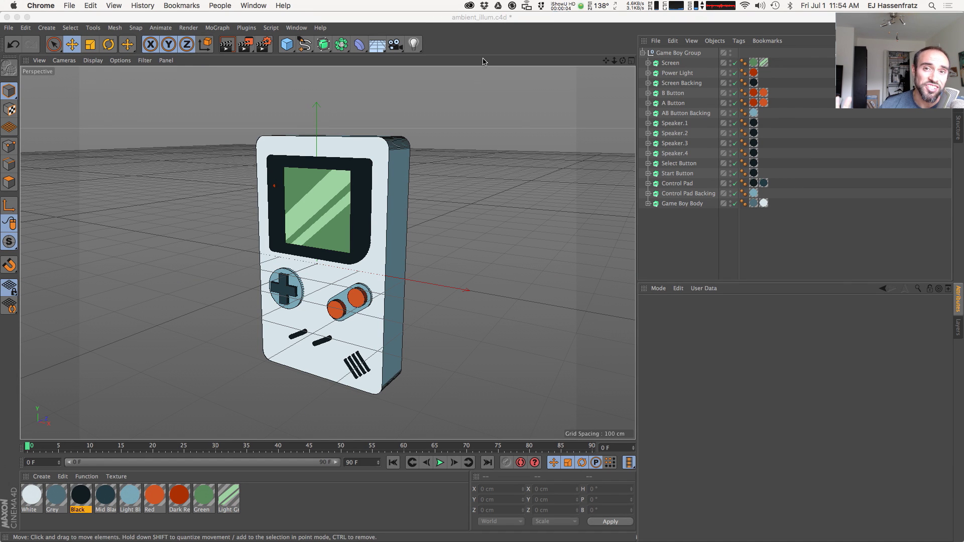
Bring the Cinema 4D Lite window with ambient_illum.c4d into focus
left_click(400, 91)
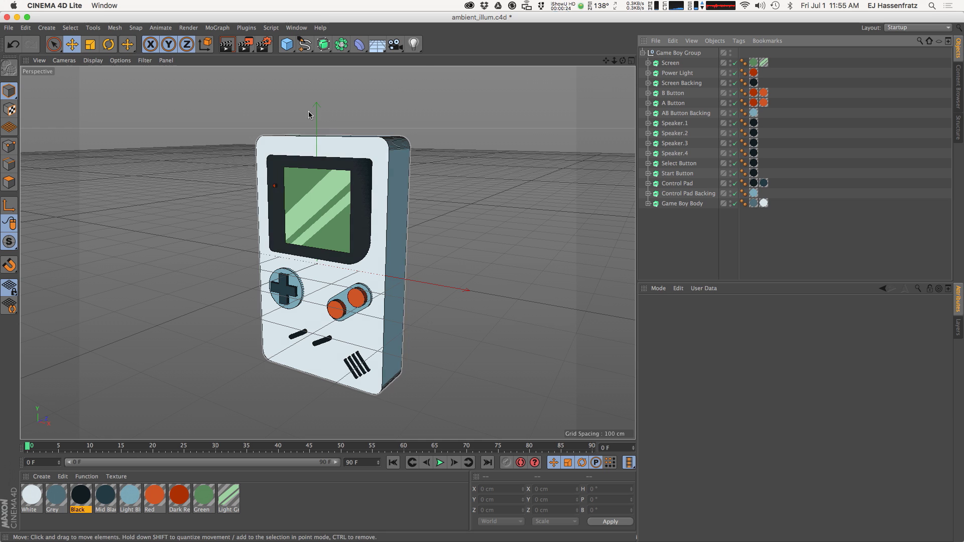
Add an Omni light and place it above-left and in front at about X -229, Y 264, Z -184 cm
left_click(413, 45)
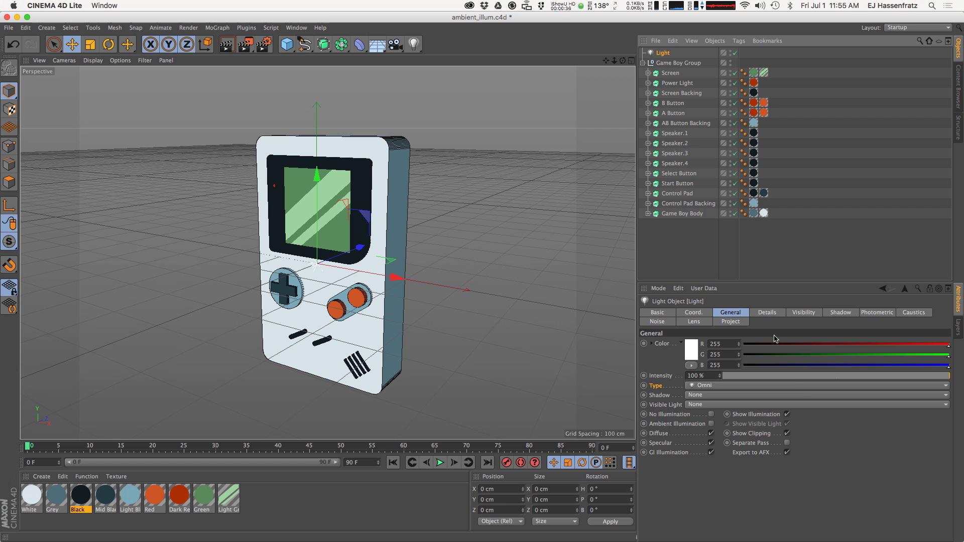
left_click(632, 61)
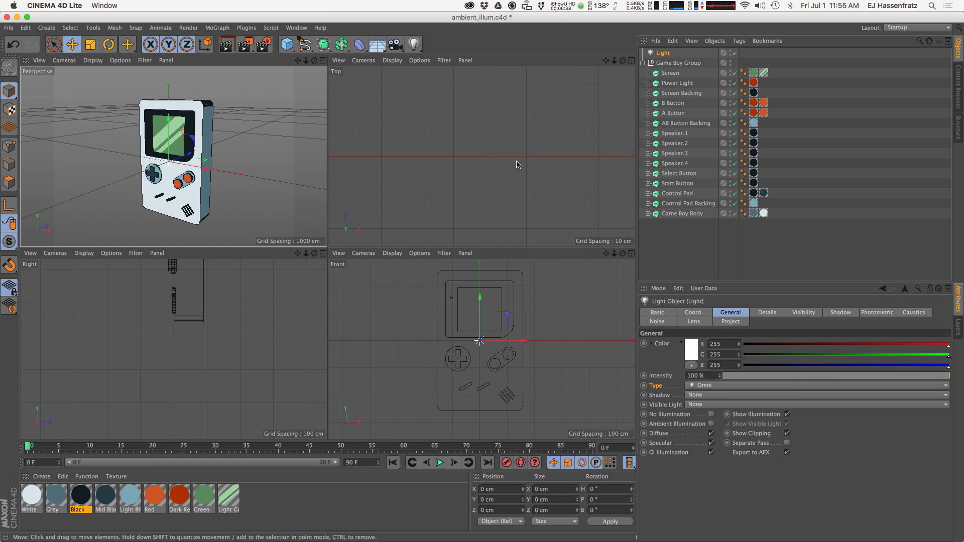
left_click_drag(614, 61, 537, 97)
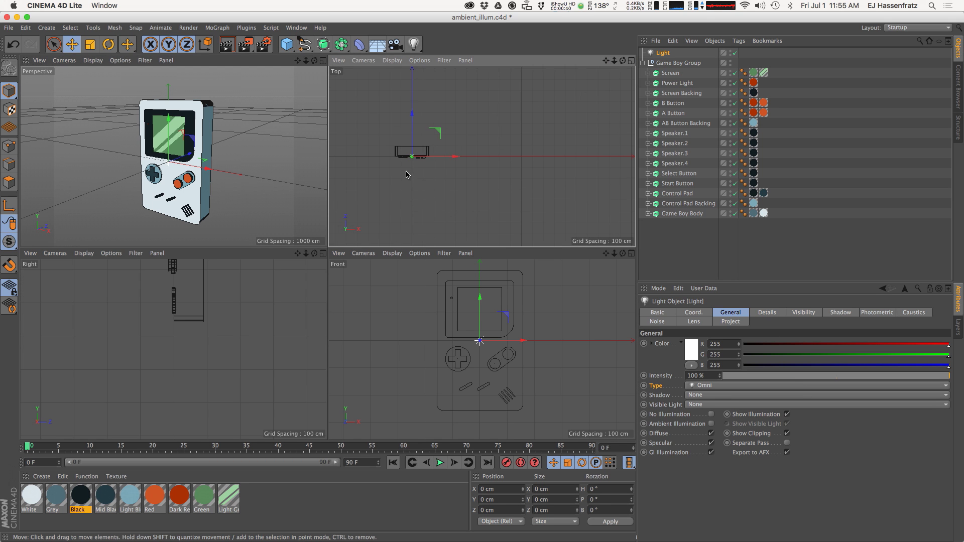
scroll(487, 177, "up", 3)
left_click_drag(472, 97, 472, 146)
left_click_drag(480, 341, 423, 269)
left_click_drag(479, 229, 474, 220)
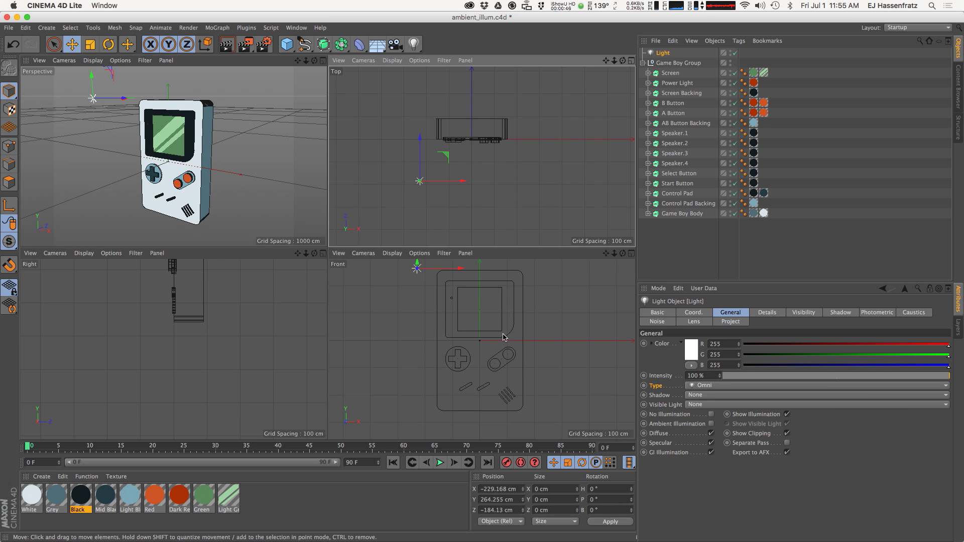
left_click(323, 61)
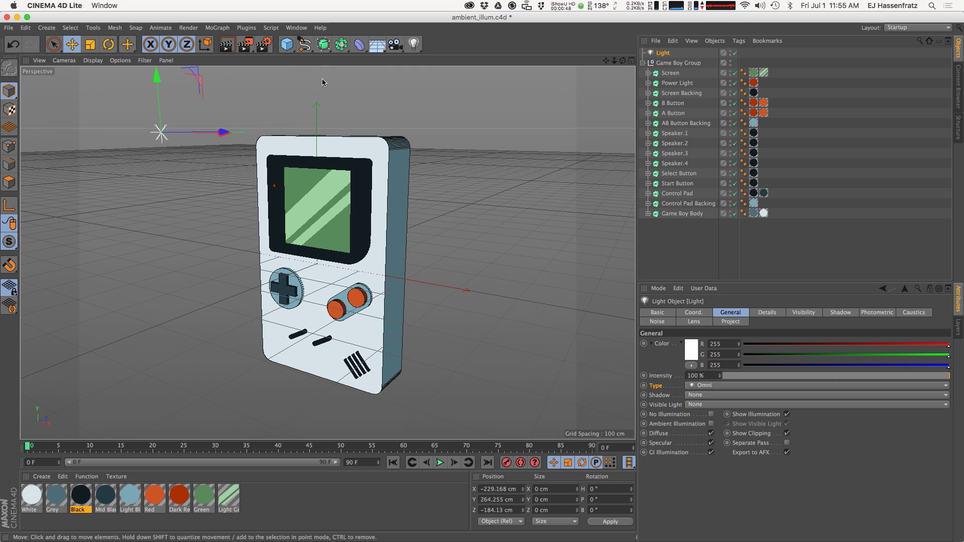
Open an enlarged Interactive Render Region and set the light's Shadow to Raytraced (Hard)
left_click_drag(246, 44, 311, 137)
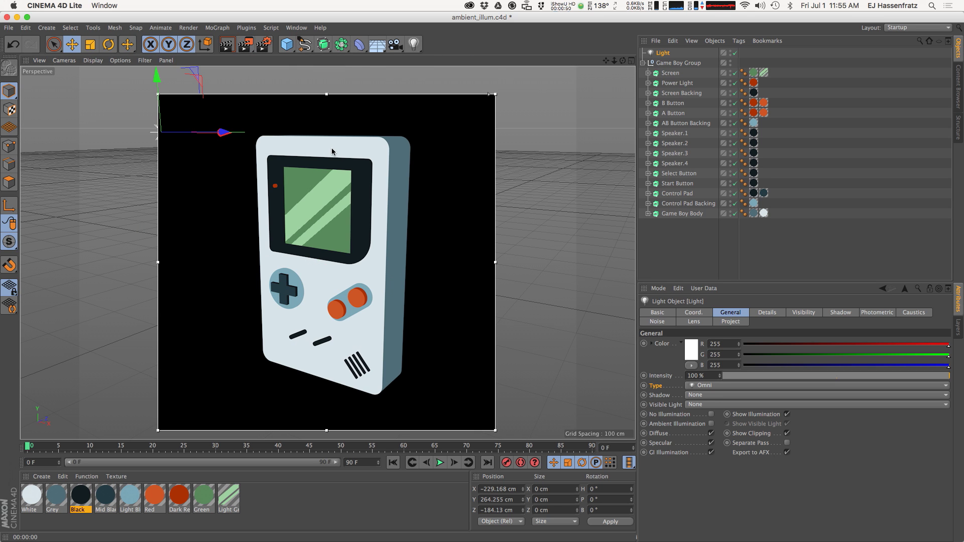
left_click_drag(158, 94, 114, 79)
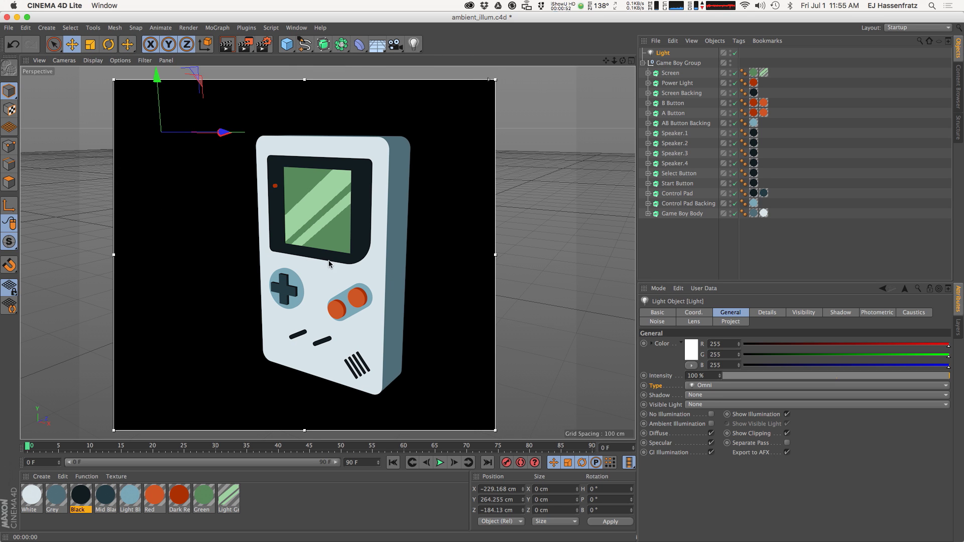
left_click_drag(495, 431, 541, 430)
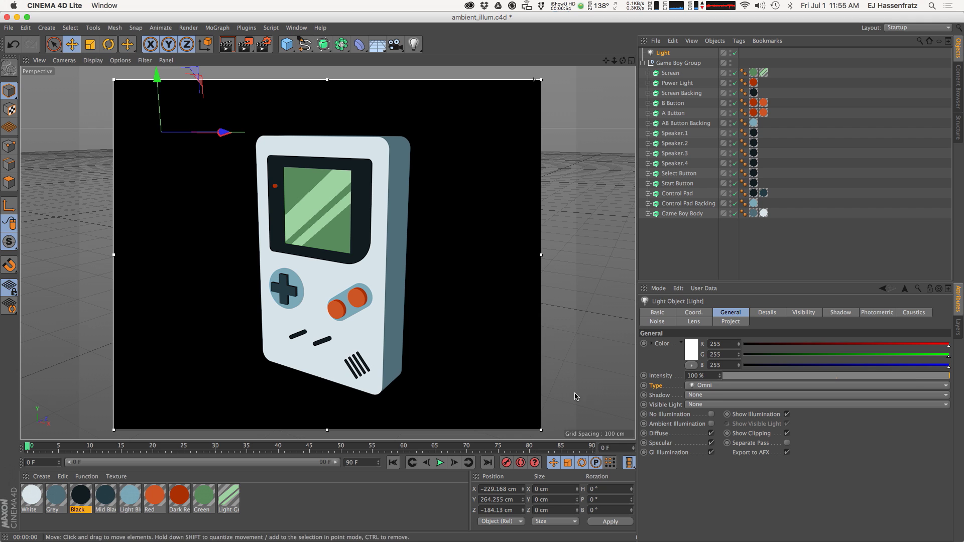
left_click(766, 396)
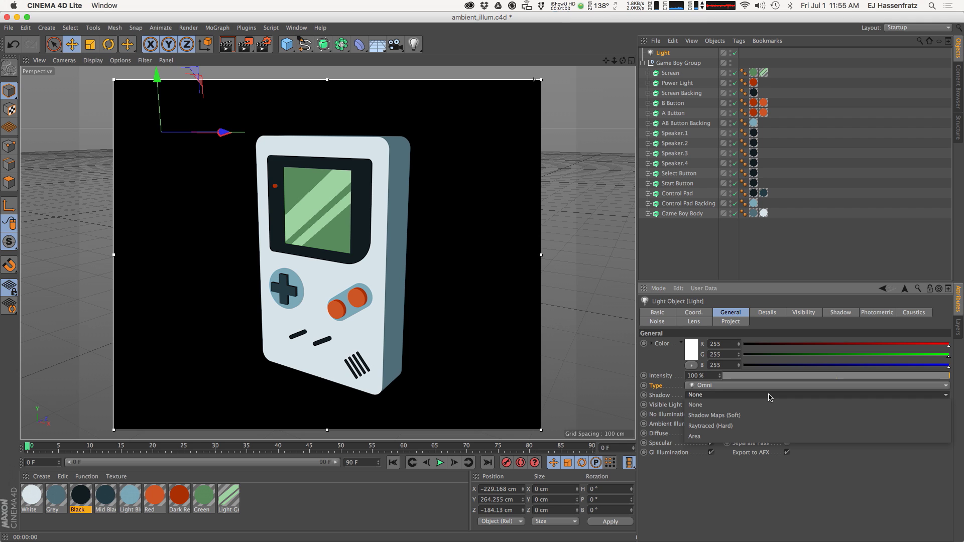
left_click(767, 427)
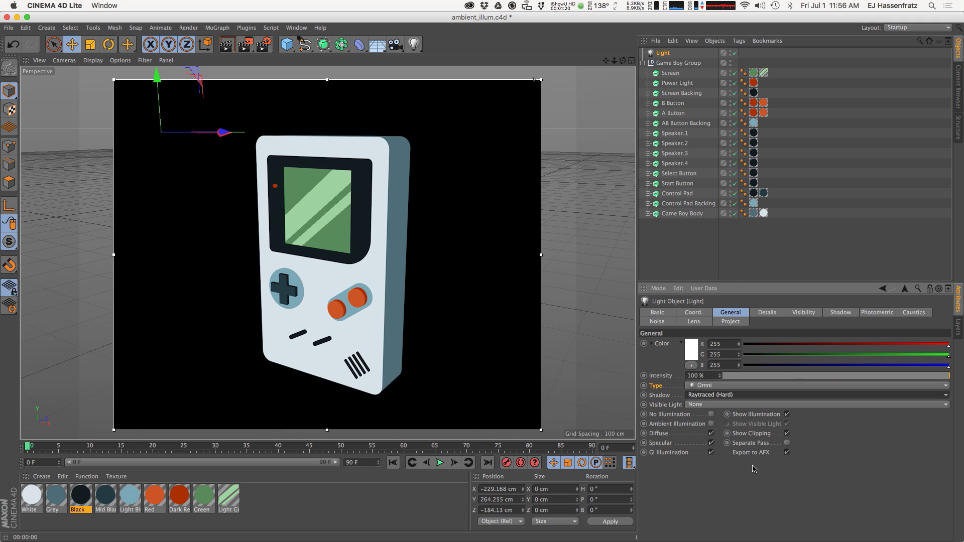
Toggle the light off and back on to compare, then open the White material for editing
left_click(735, 53)
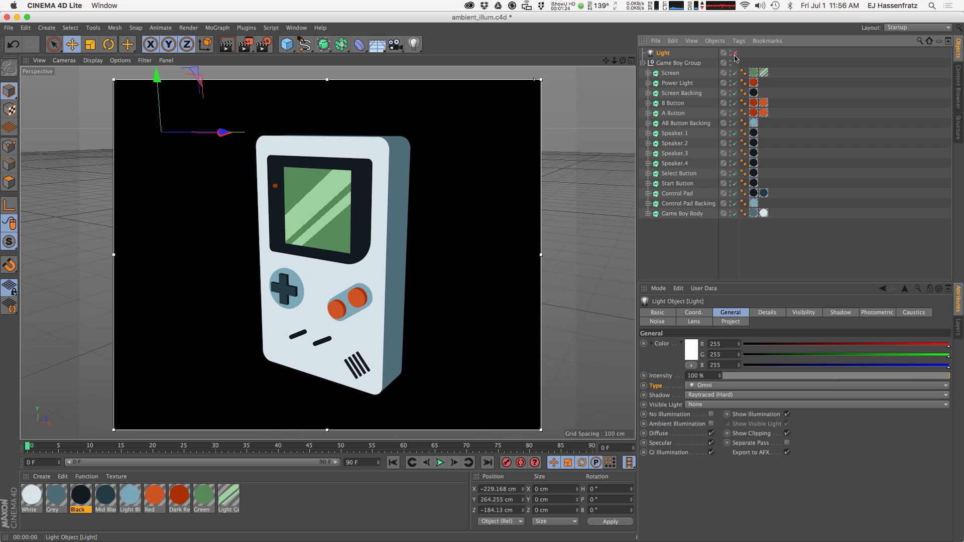
left_click(735, 53)
double_click(41, 490)
left_click_drag(280, 80, 621, 190)
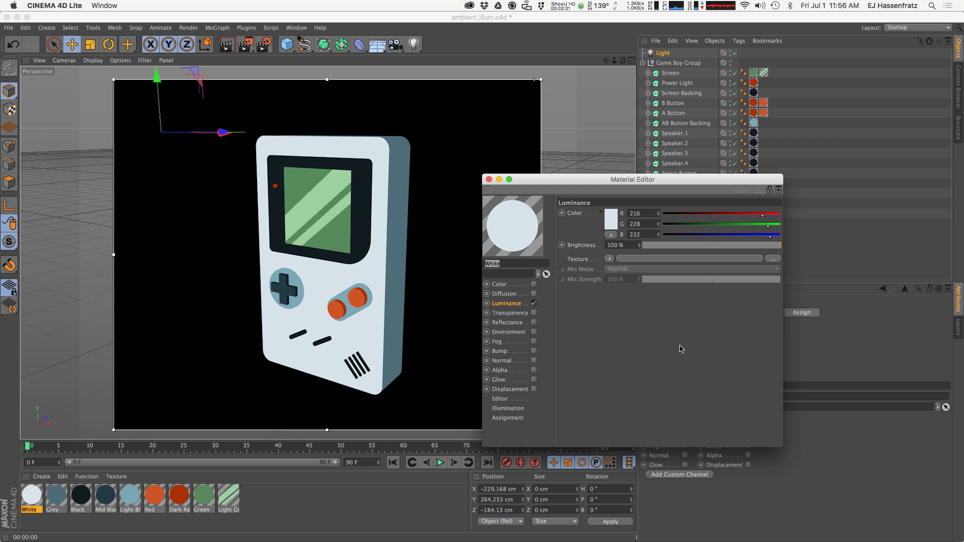
Enable Color on White, and copy the Red material's Luminance colour into its enabled Color channel
left_click(534, 284)
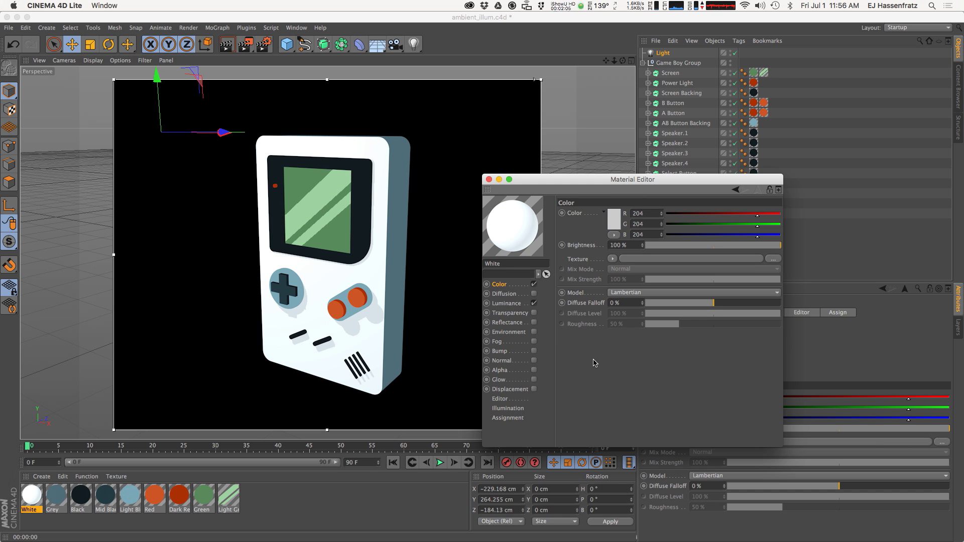
left_click(56, 496)
left_click(157, 498)
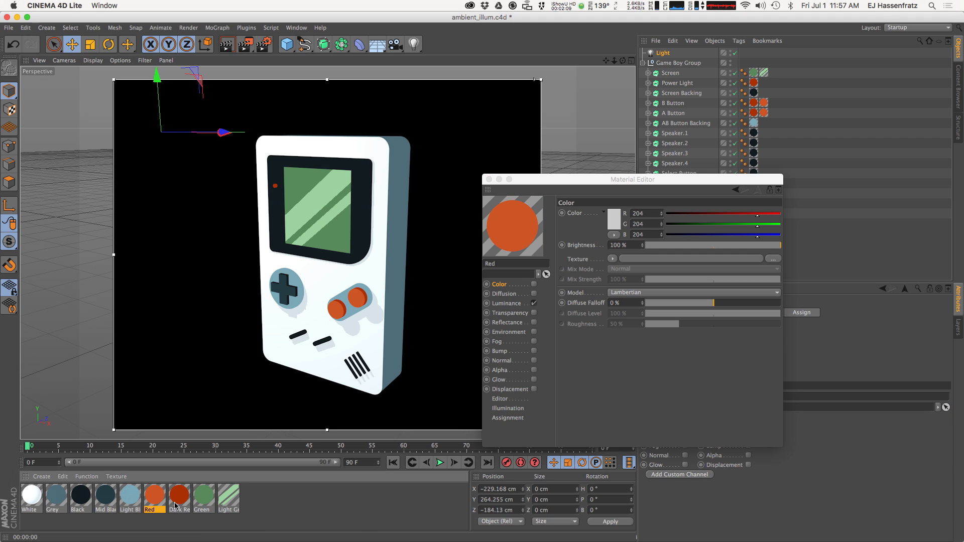
left_click(534, 284)
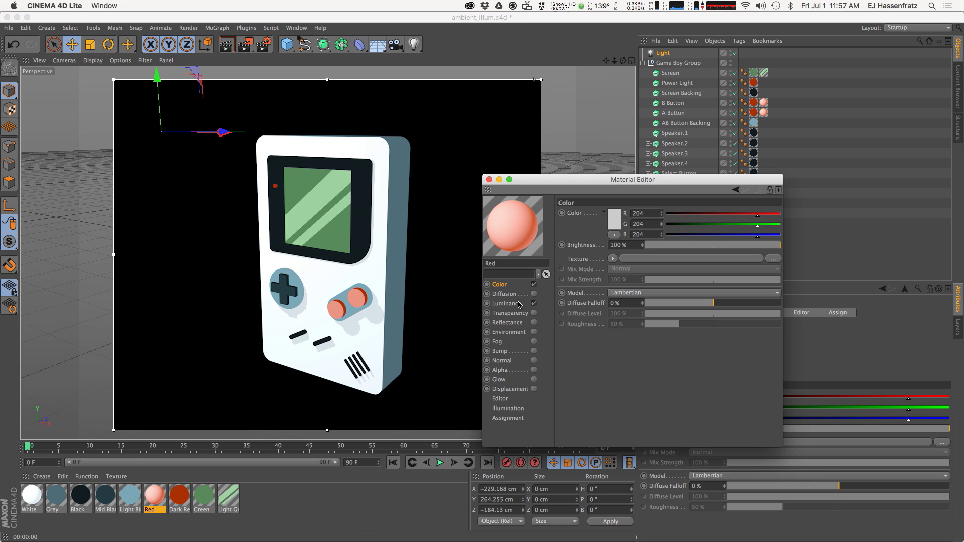
left_click(511, 305)
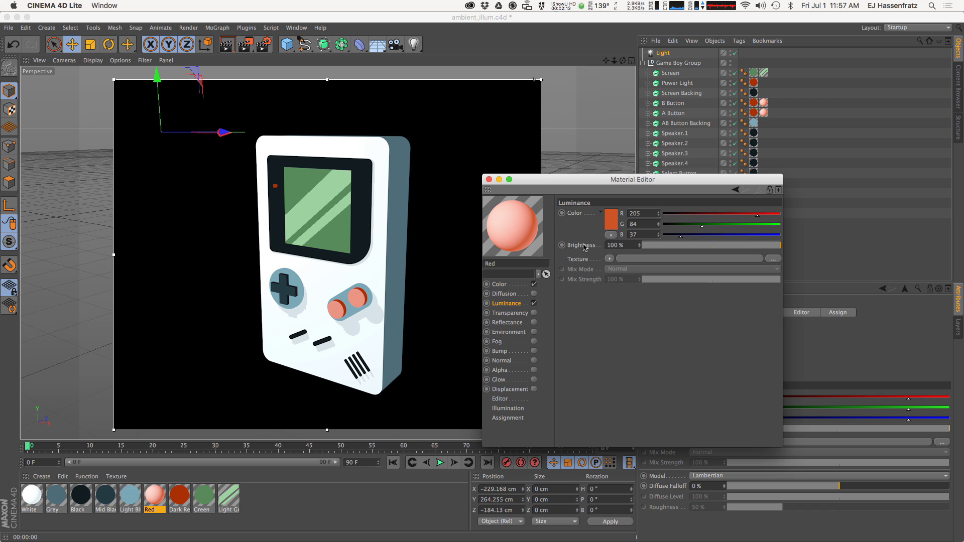
right_click(585, 216)
mouse_move(585, 219)
left_click(608, 255)
left_click(500, 284)
right_click(575, 220)
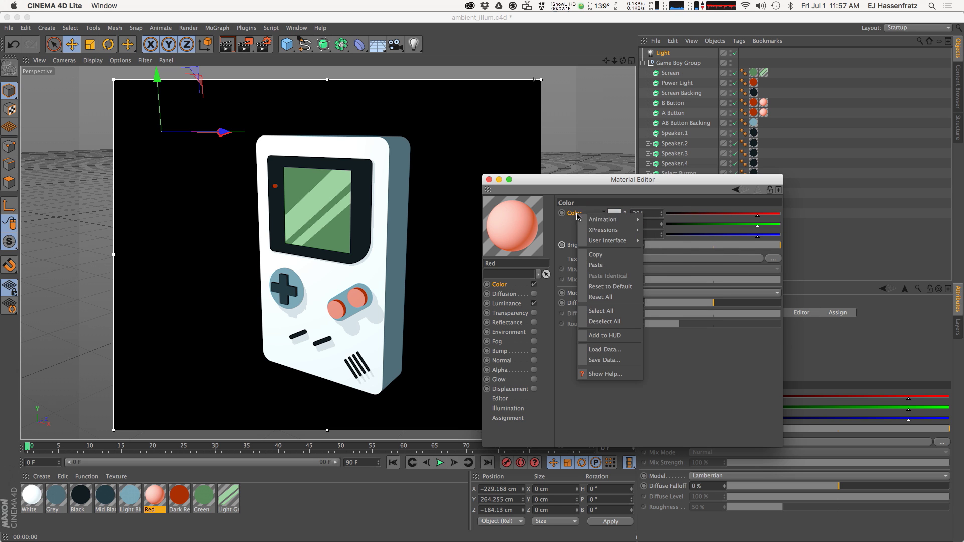
left_click(595, 265)
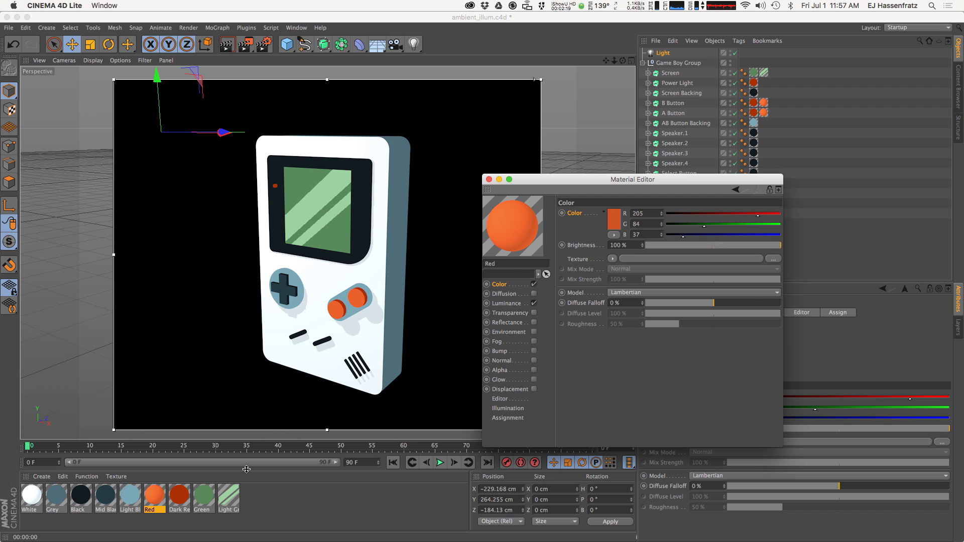
Enable Light Blue's Color channel and paste in its Luminance colour
left_click(210, 500)
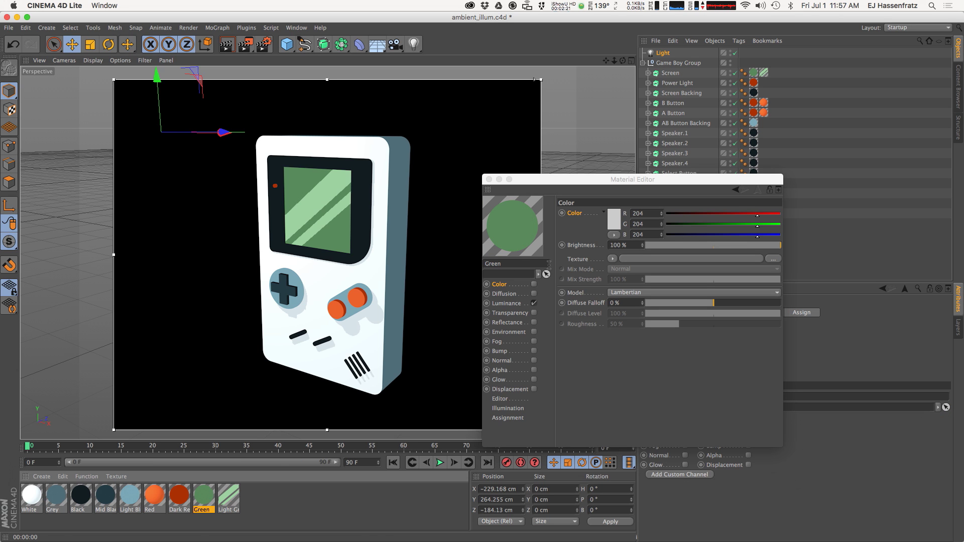
left_click(123, 500)
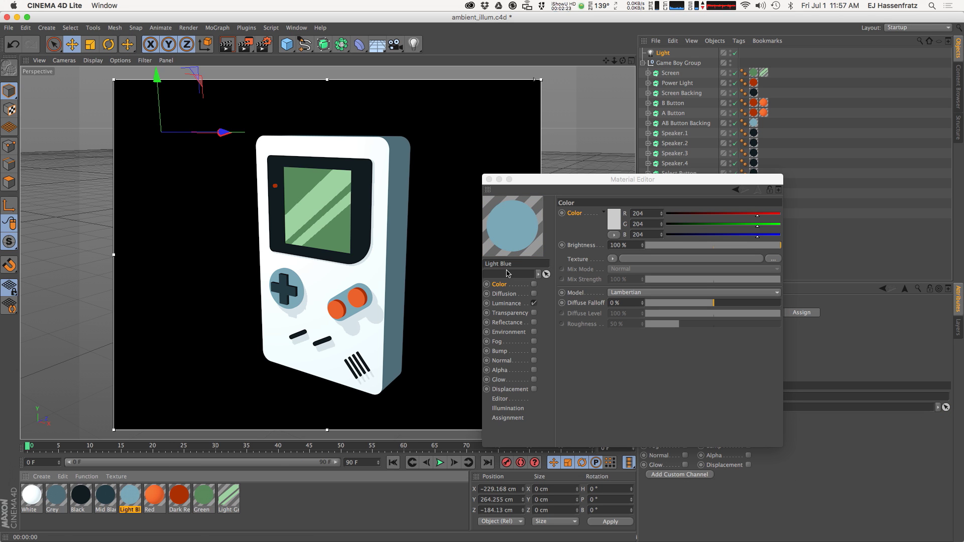
left_click(506, 304)
right_click(580, 216)
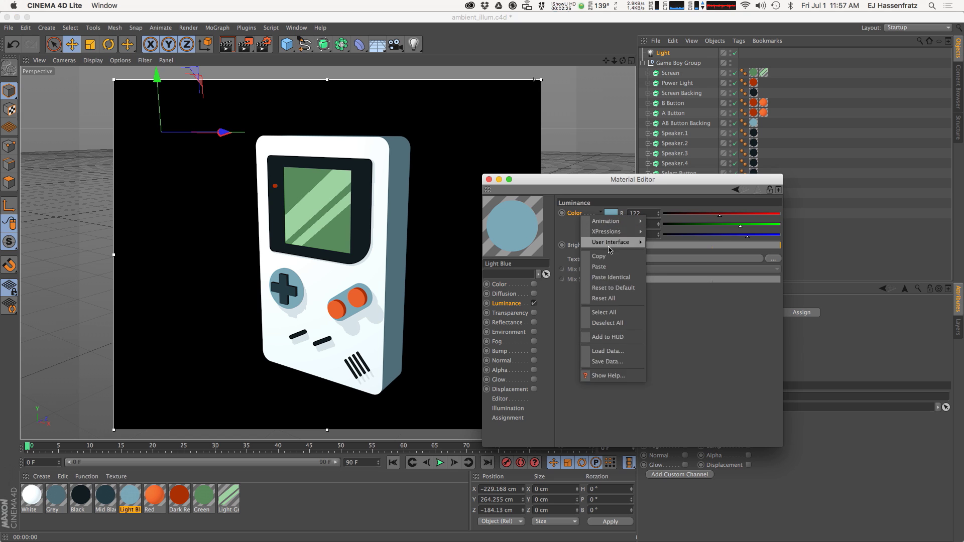
left_click(605, 246)
left_click(499, 285)
left_click(534, 284)
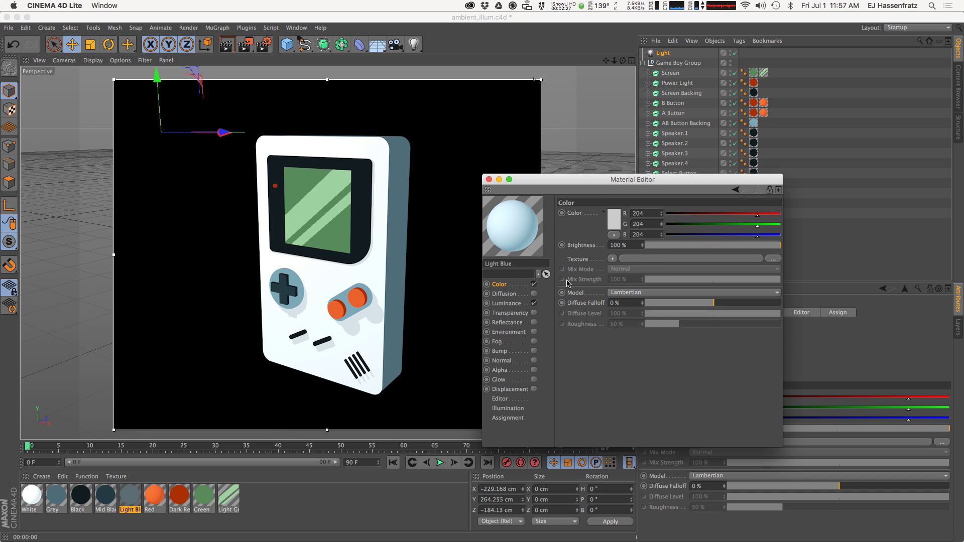
right_click(577, 217)
left_click(600, 266)
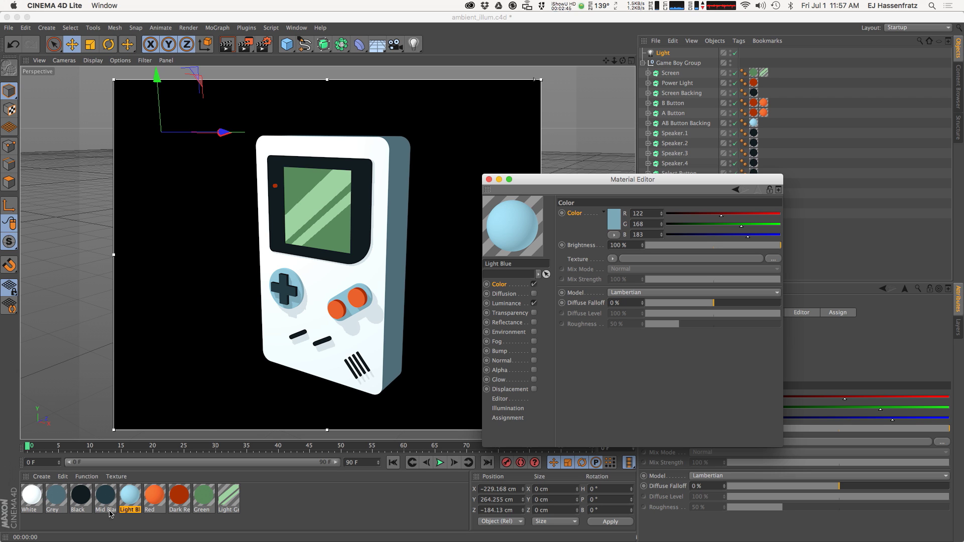
Enable Dark Red's Color channel and paste in its Luminance colour, RGB 170/48/0
left_click(76, 498)
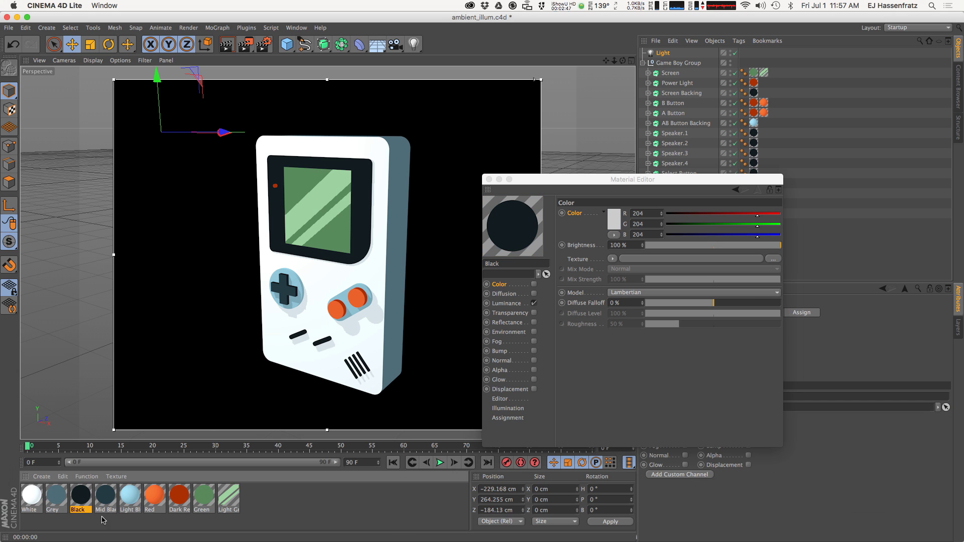
left_click(179, 495)
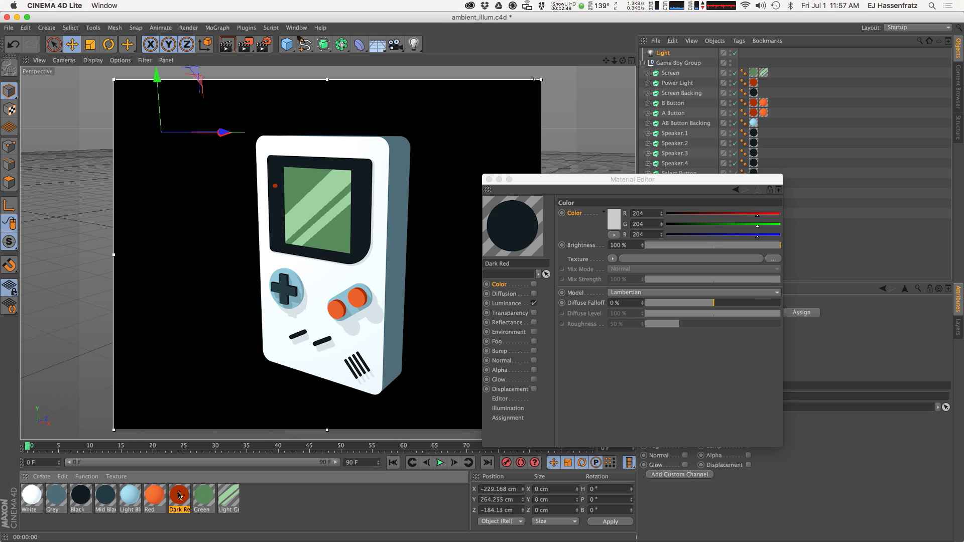
left_click(534, 284)
left_click(508, 304)
right_click(579, 217)
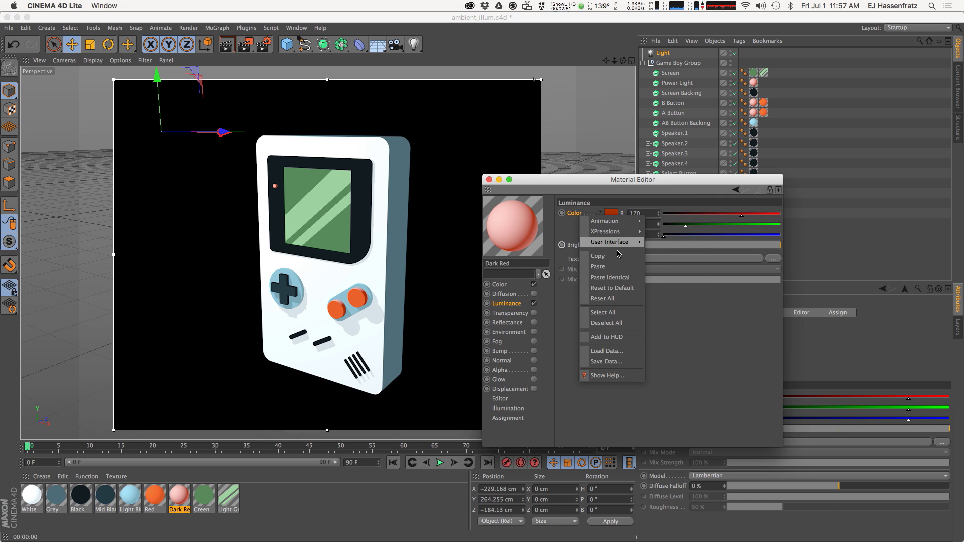
left_click(598, 256)
left_click(503, 285)
right_click(574, 221)
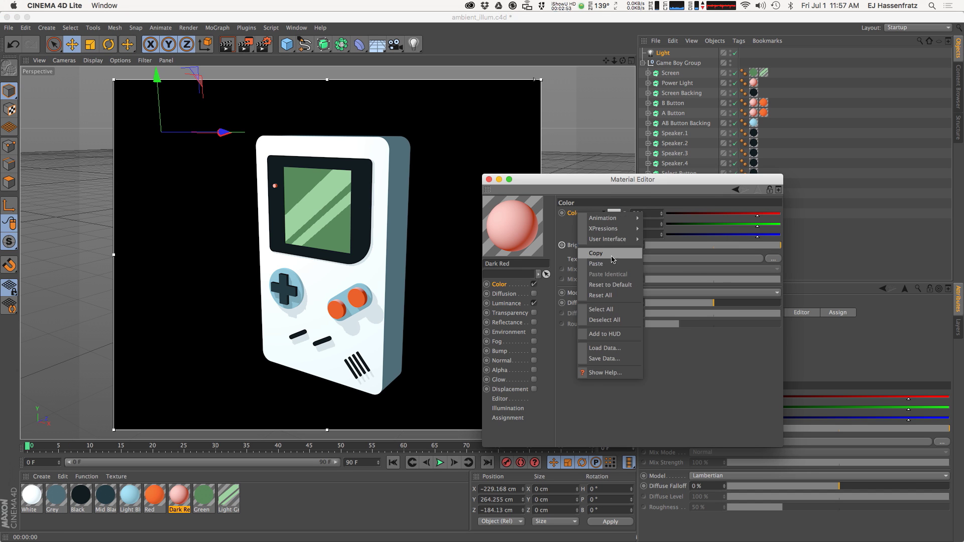
left_click(599, 265)
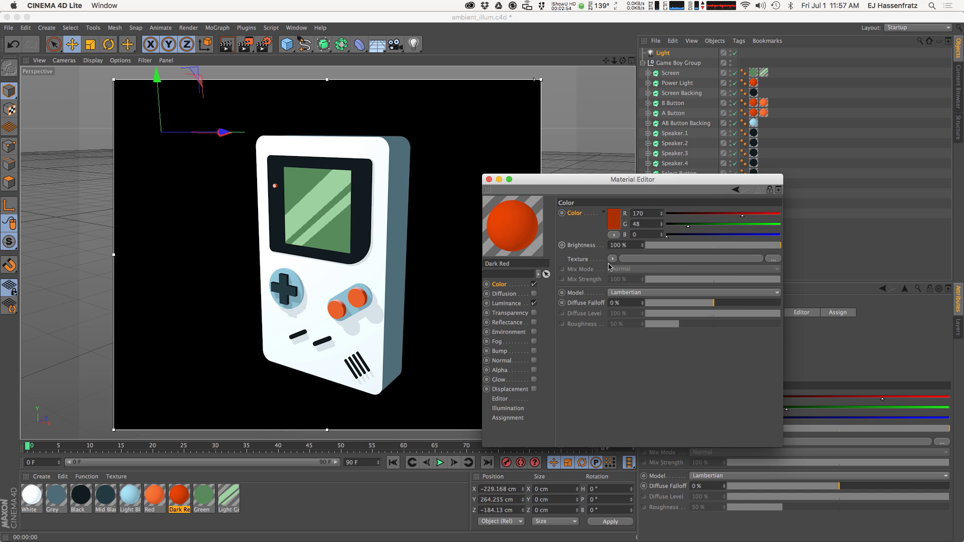
Clear the White tag's C1 selection on Game Boy Body and delete its Grey tag
left_click(489, 179)
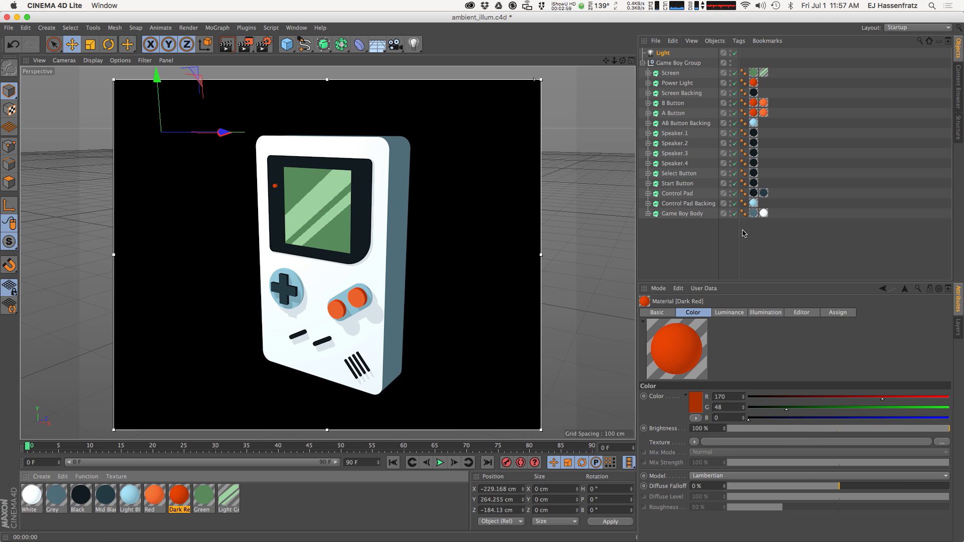
left_click(754, 213)
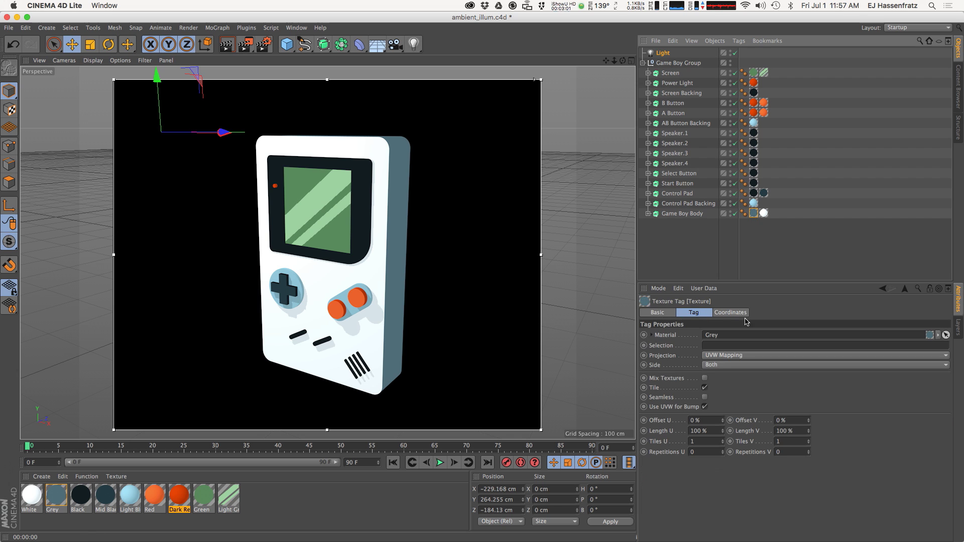
left_click(764, 214)
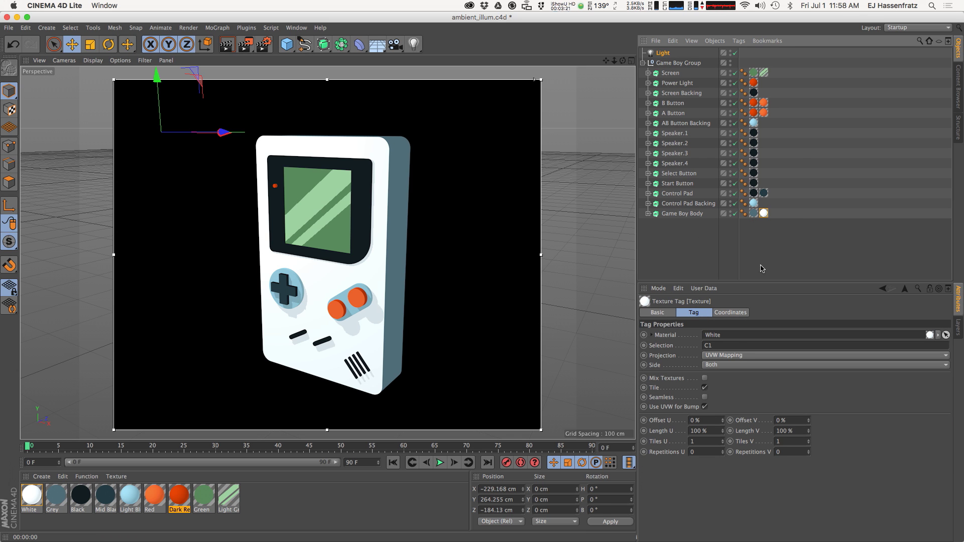
left_click(738, 346)
key("BackSpace")
key("BackSpace")
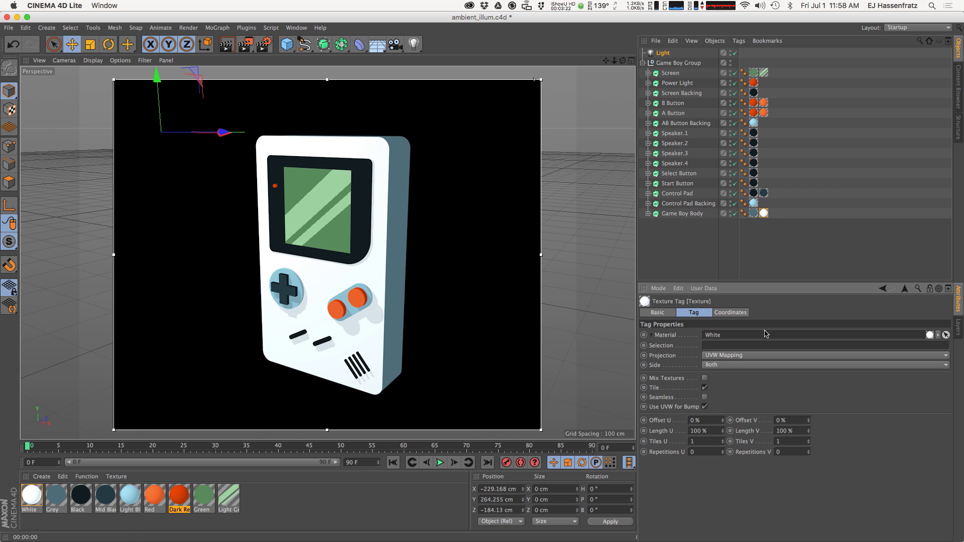
left_click(754, 213)
key("Delete")
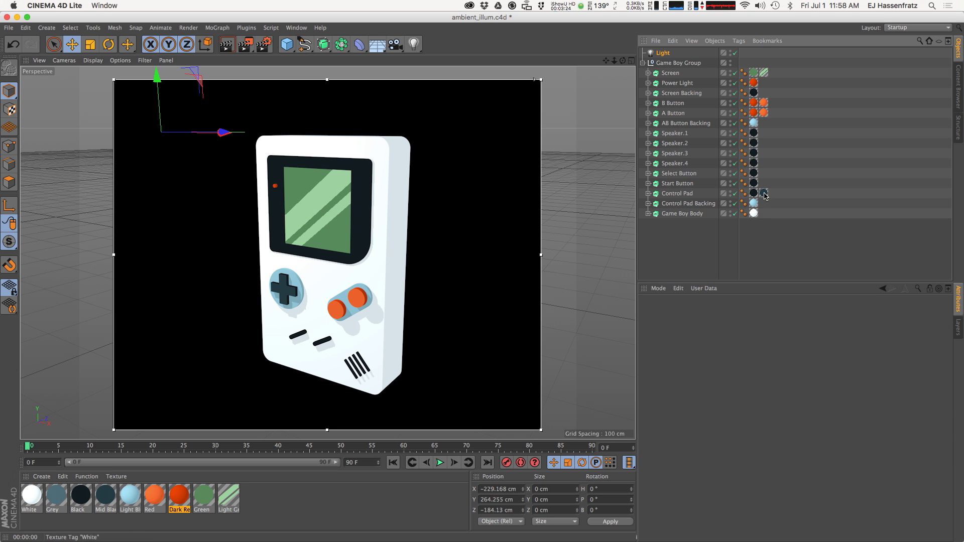
Delete the B and A Buttons' Dark Red tags and clear C1 from their Red tags
left_click(754, 103)
key("Delete")
left_click(754, 114)
key("Delete")
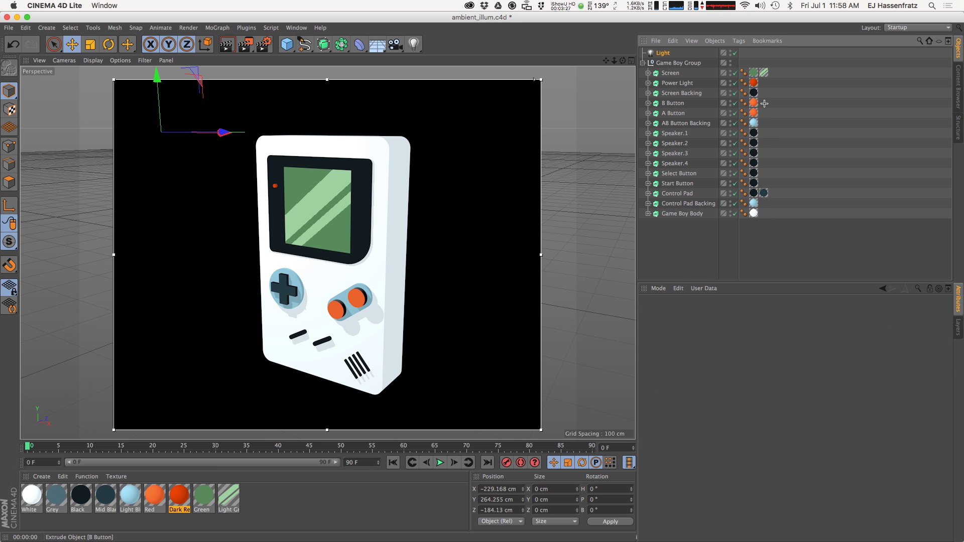
left_click(753, 113)
left_click(754, 103, "ctrl")
left_click(717, 345)
key("BackSpace")
key("BackSpace")
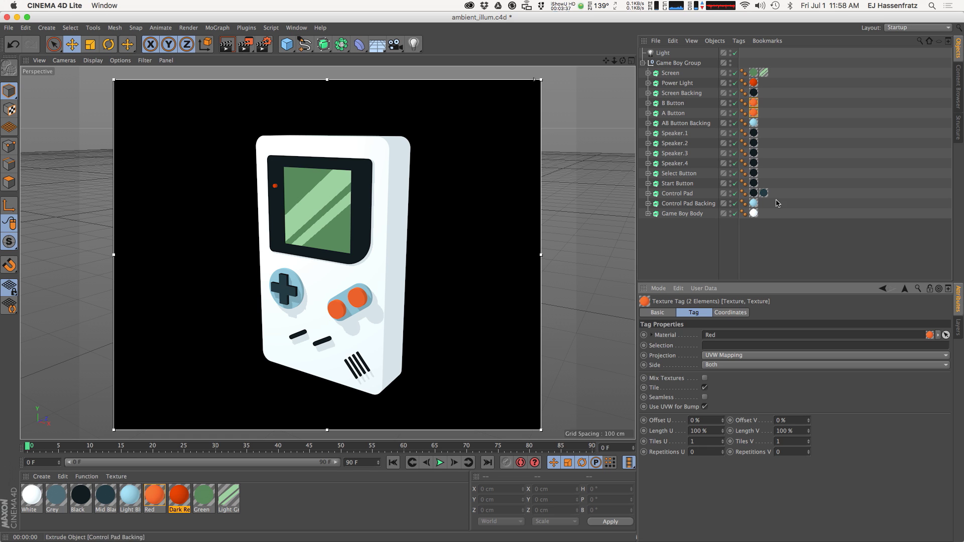
Delete the Control Pad's Black tag, leaving only Mid Black
left_click(754, 196)
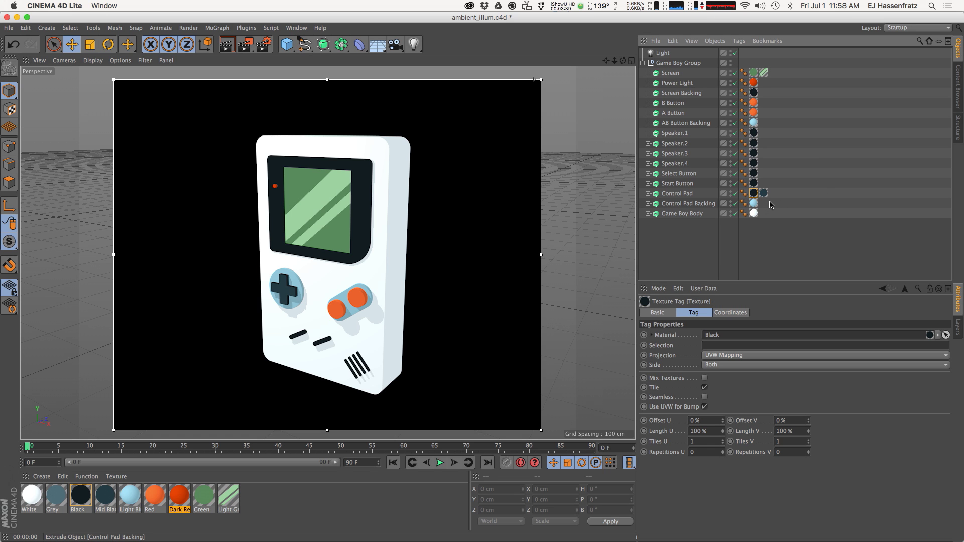
key("Delete")
left_click(754, 193)
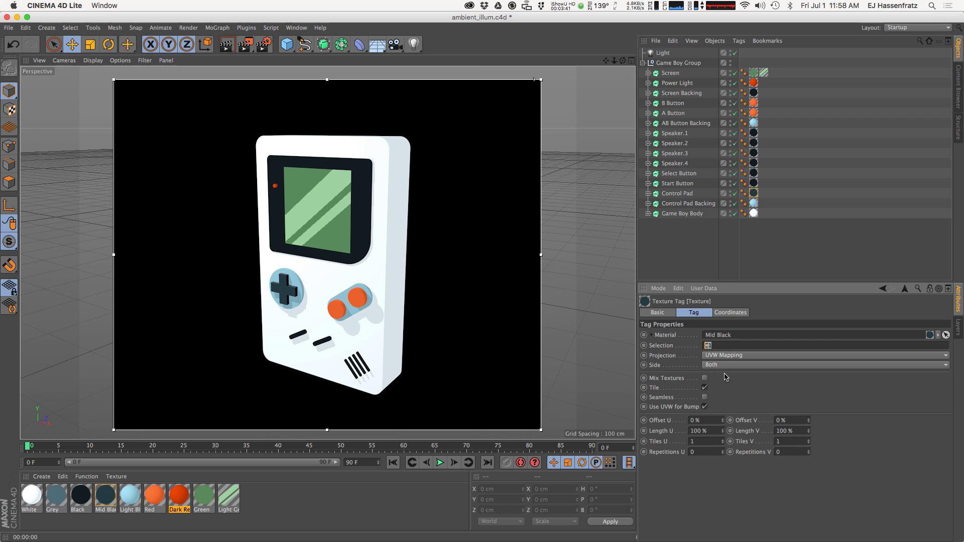
Enable Mid Black's Color channel and paste in its Luminance colour, RGB 35/58/66
left_click(797, 271)
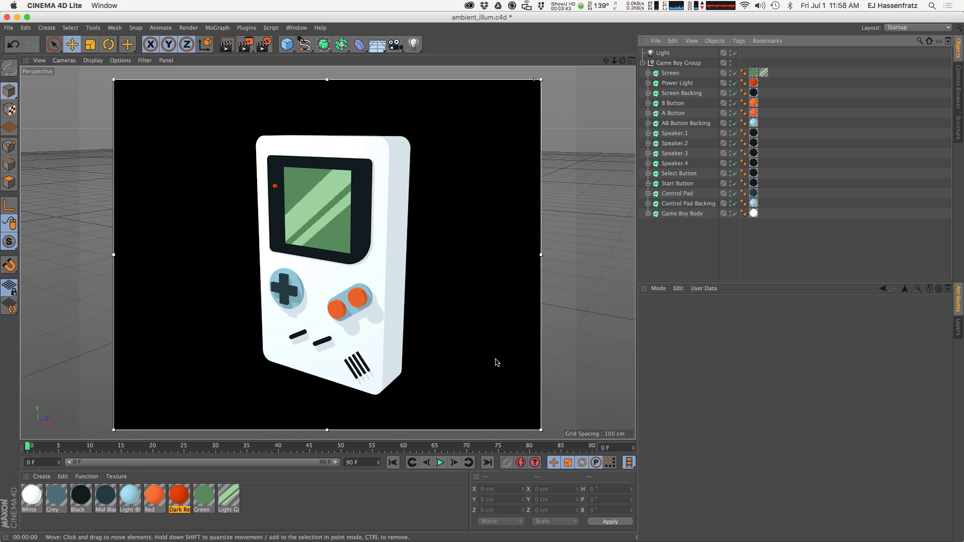
double_click(106, 497)
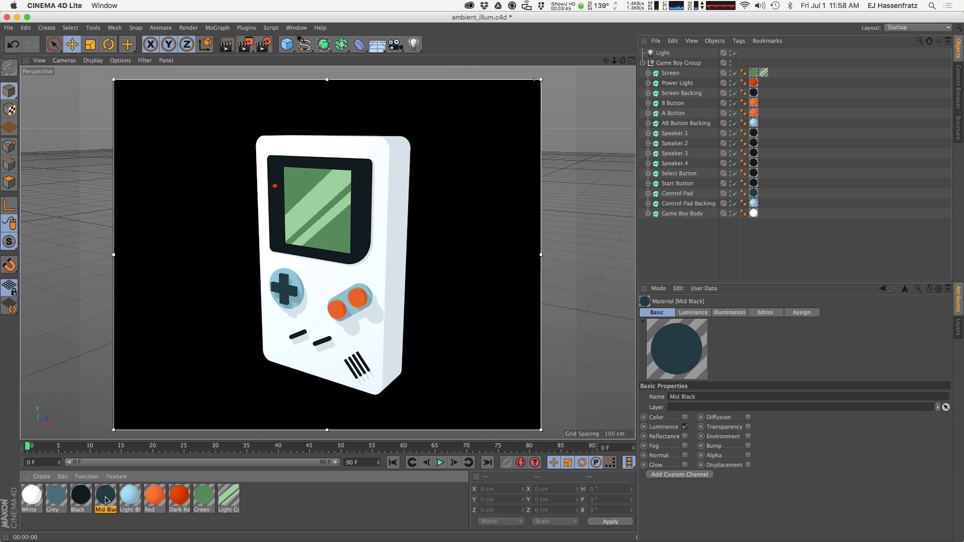
left_click_drag(251, 82, 629, 190)
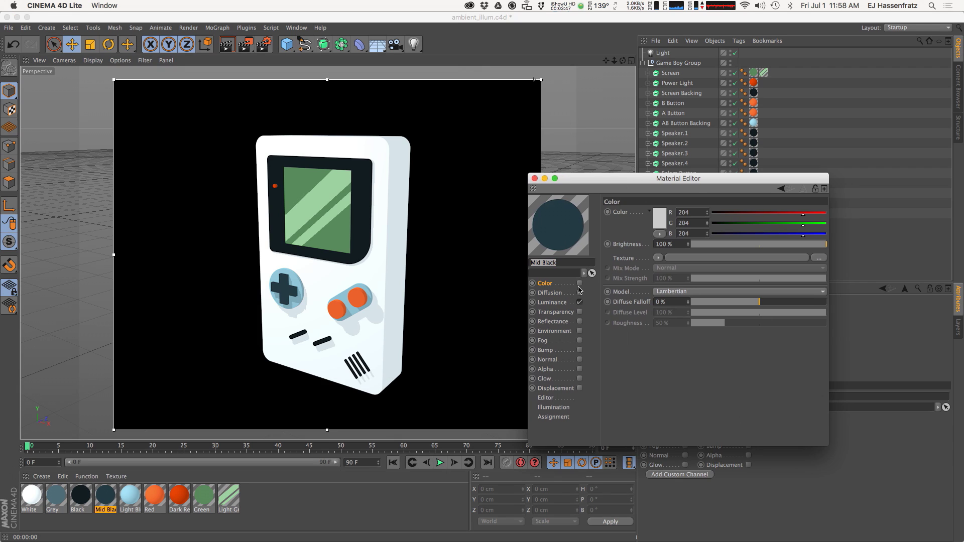
left_click(580, 283)
left_click(551, 302)
right_click(625, 212)
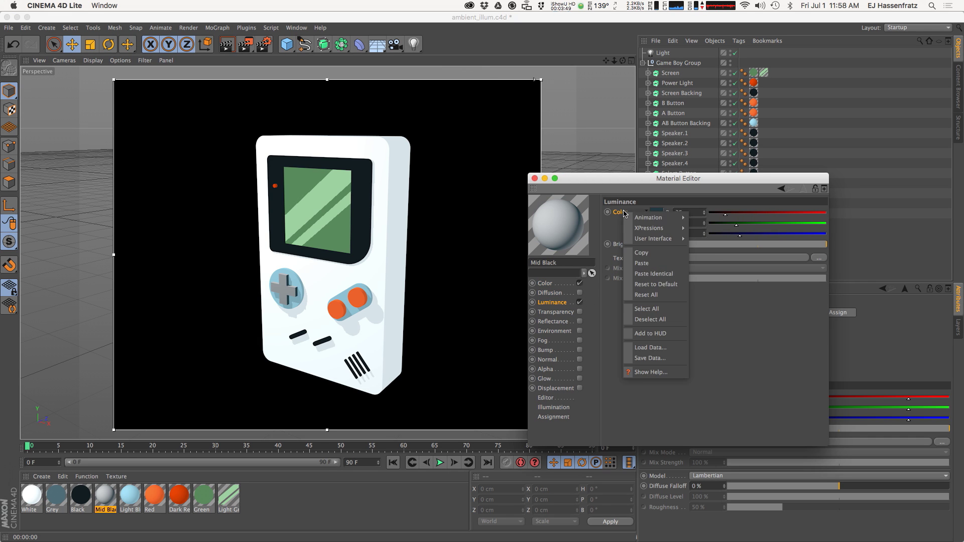
left_click(653, 260)
left_click(549, 283)
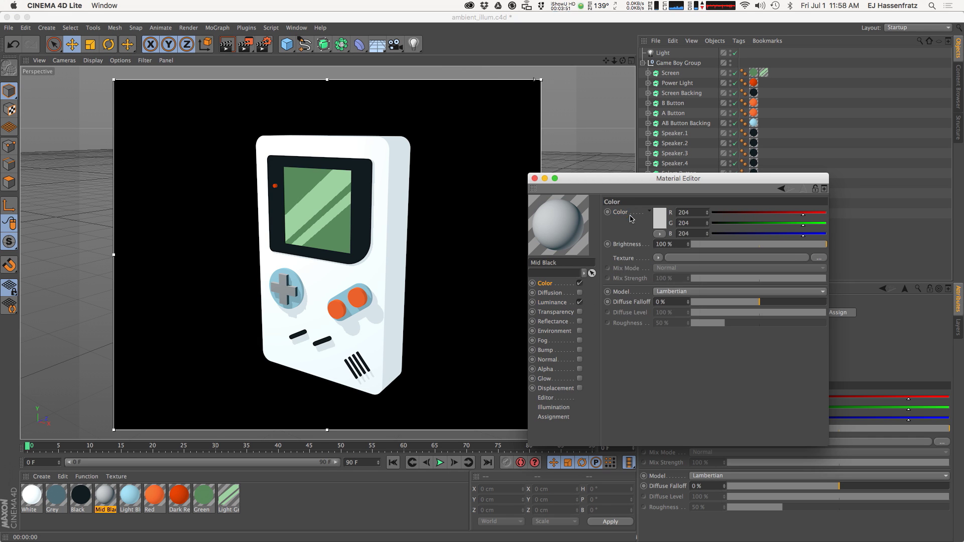
right_click(629, 213)
left_click(648, 264)
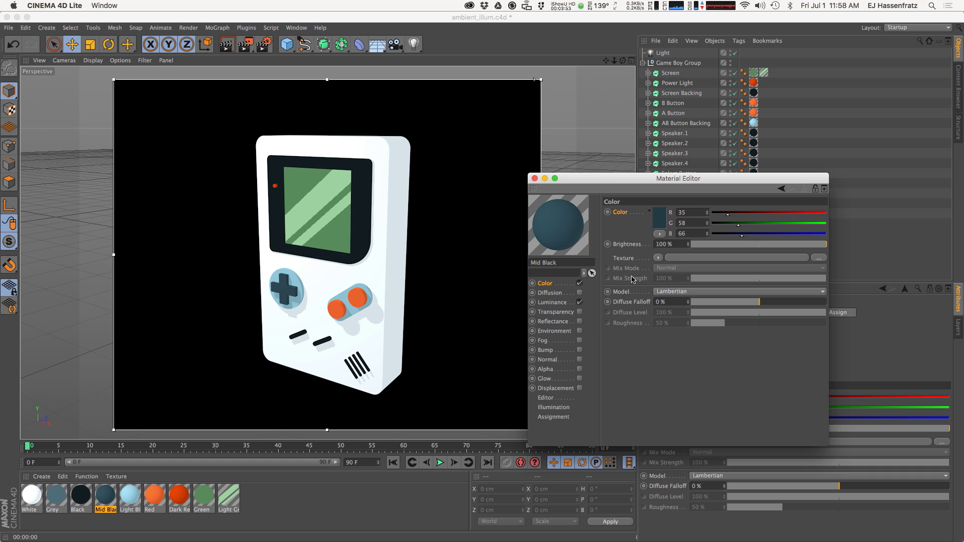
left_click(535, 179)
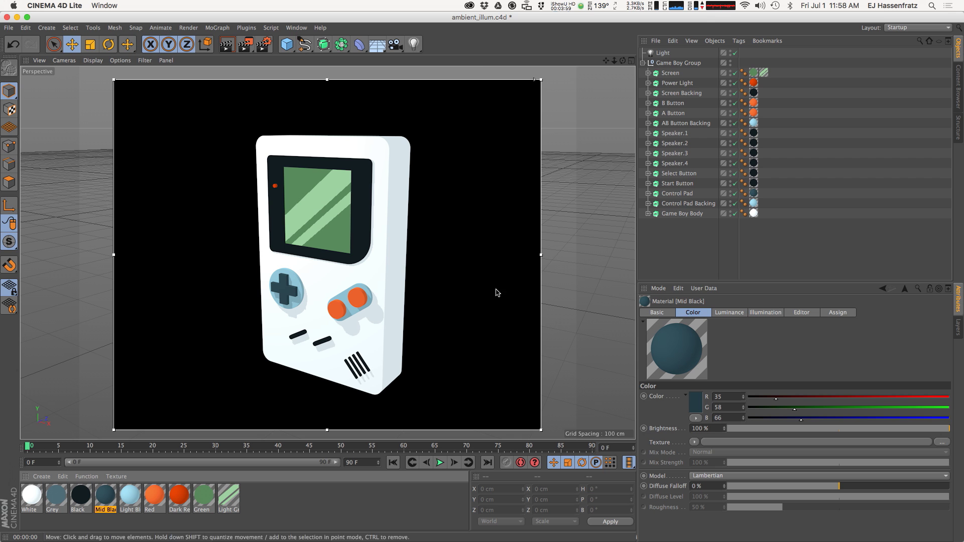
Enable Ambient Illumination on the Omni light, comparing off and on, then frame the scene with H
scroll(363, 303, "up", 10)
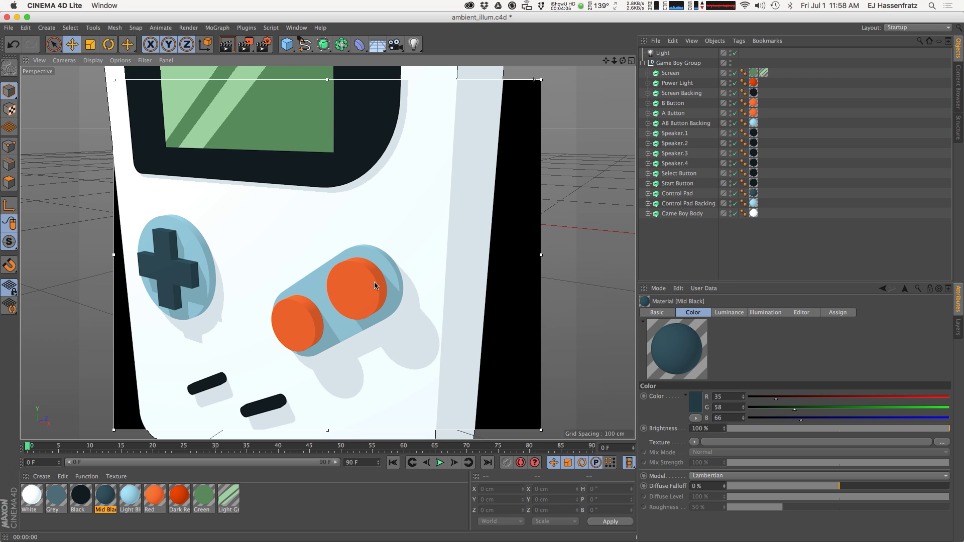
scroll(374, 286, "down", 8)
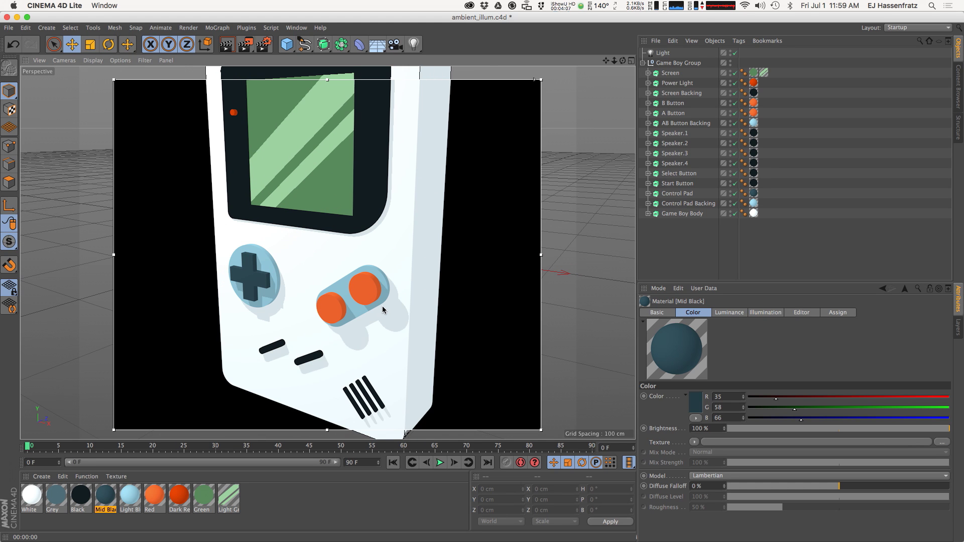
left_click(662, 53)
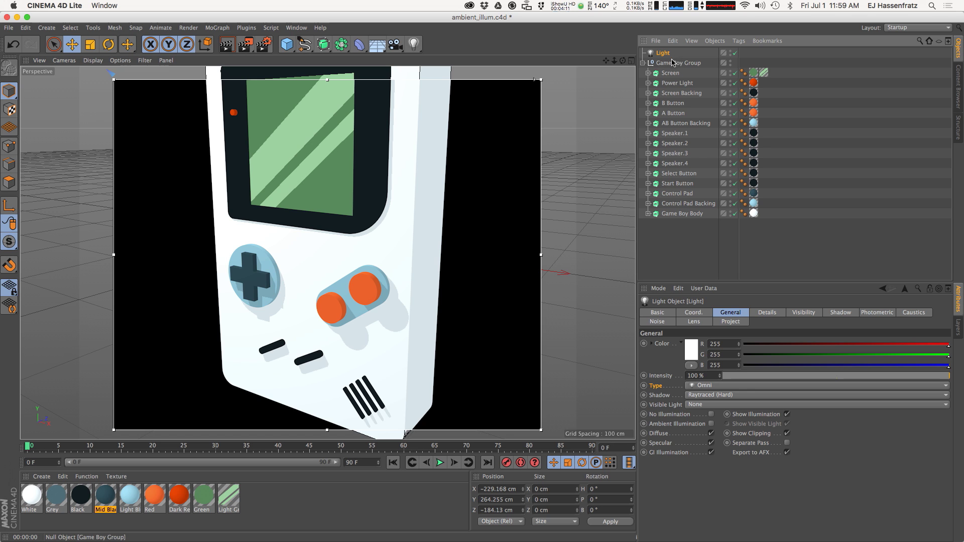
left_click(667, 425)
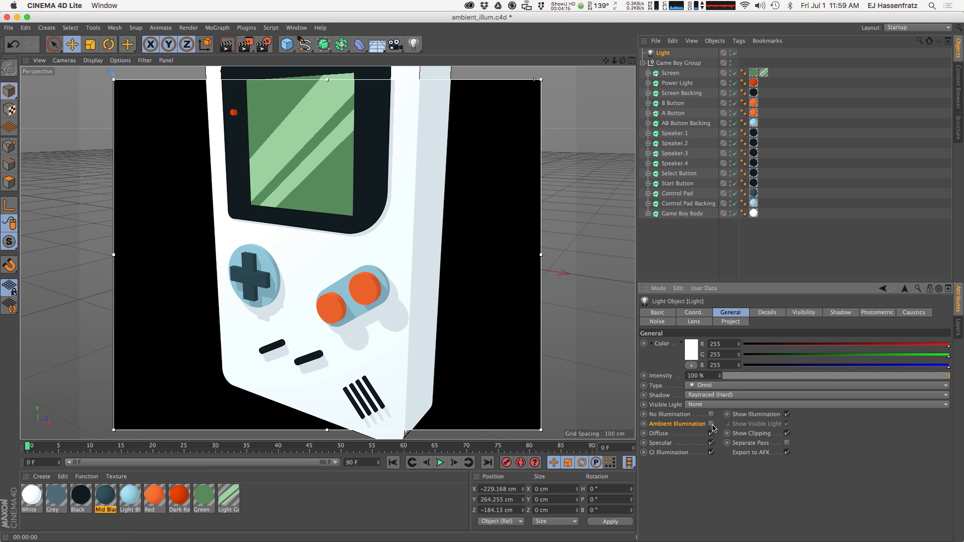
left_click(711, 424)
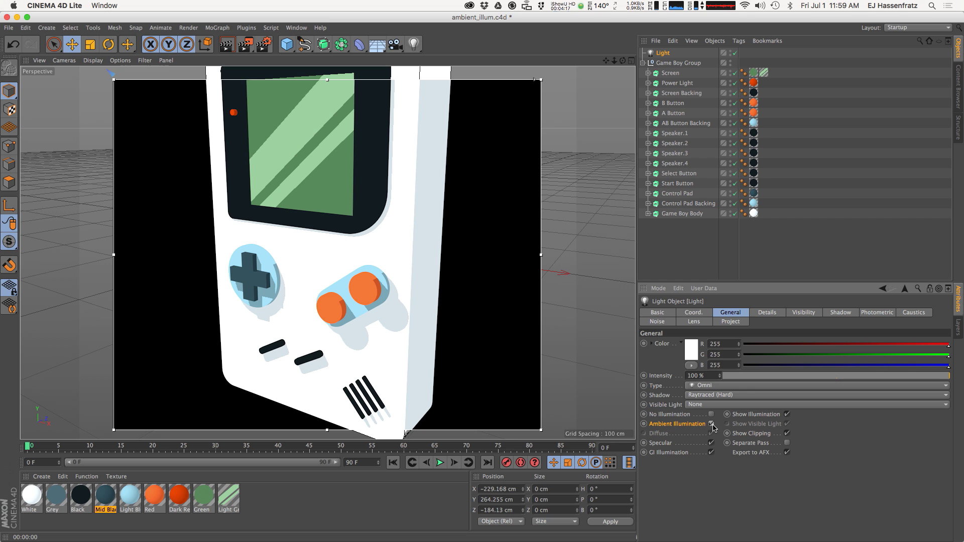
left_click(712, 425)
left_click(712, 424)
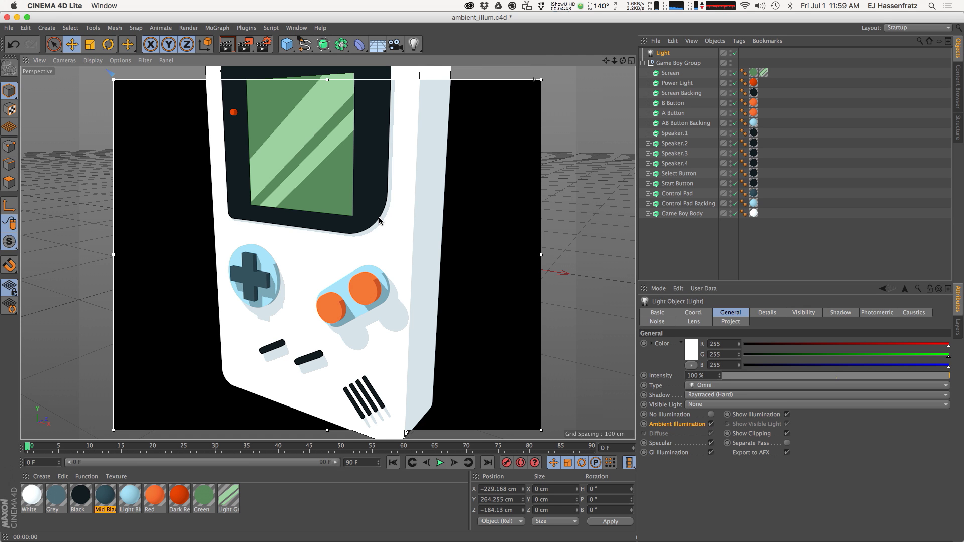
key("h")
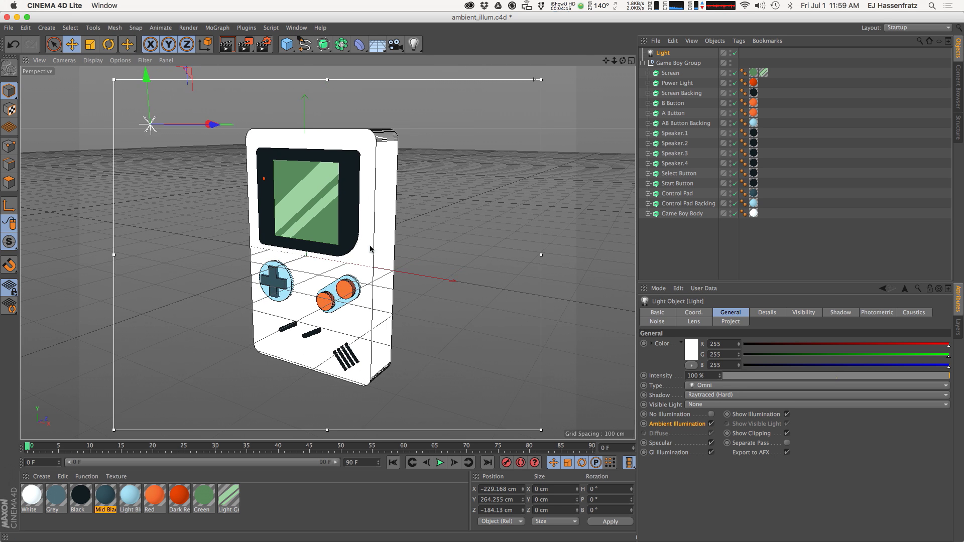
Set the White material's Luminance colour to a dark blue-grey, RGB 77/103/106
double_click(31, 497)
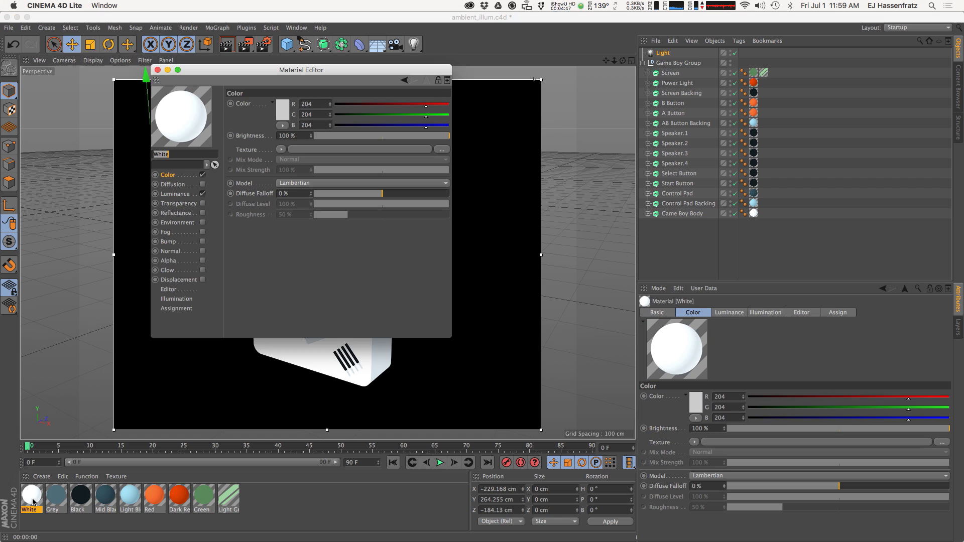
left_click_drag(297, 69, 628, 205)
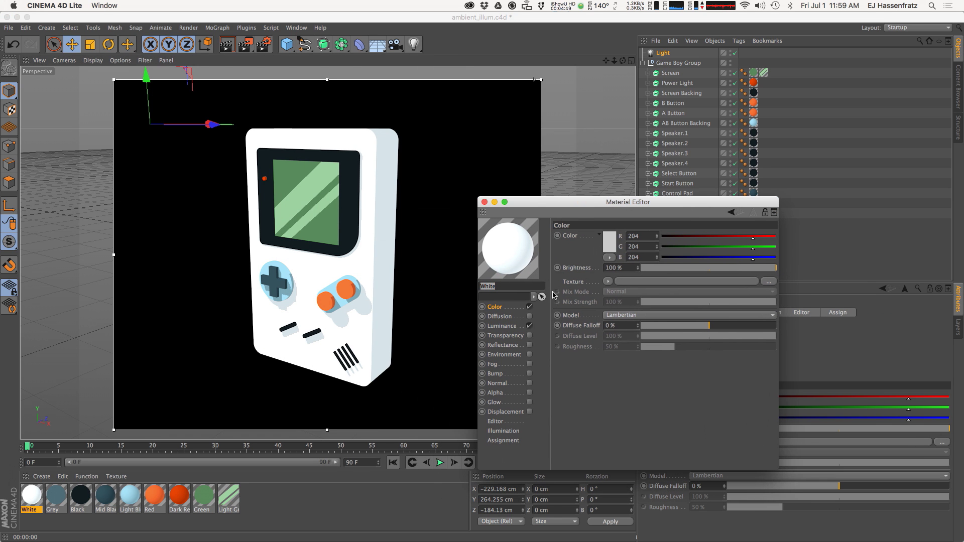
left_click(512, 330)
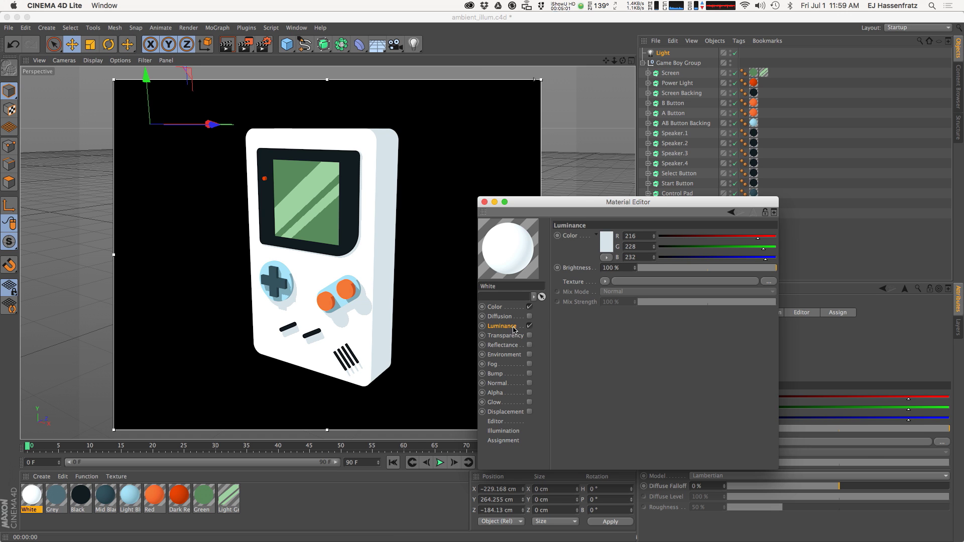
left_click(606, 242)
left_click_drag(558, 246, 567, 245)
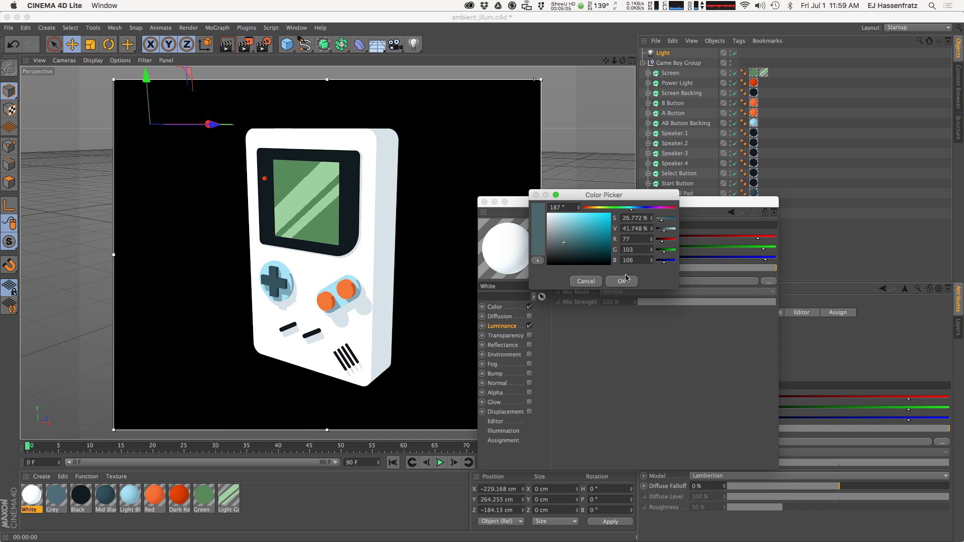
left_click(622, 282)
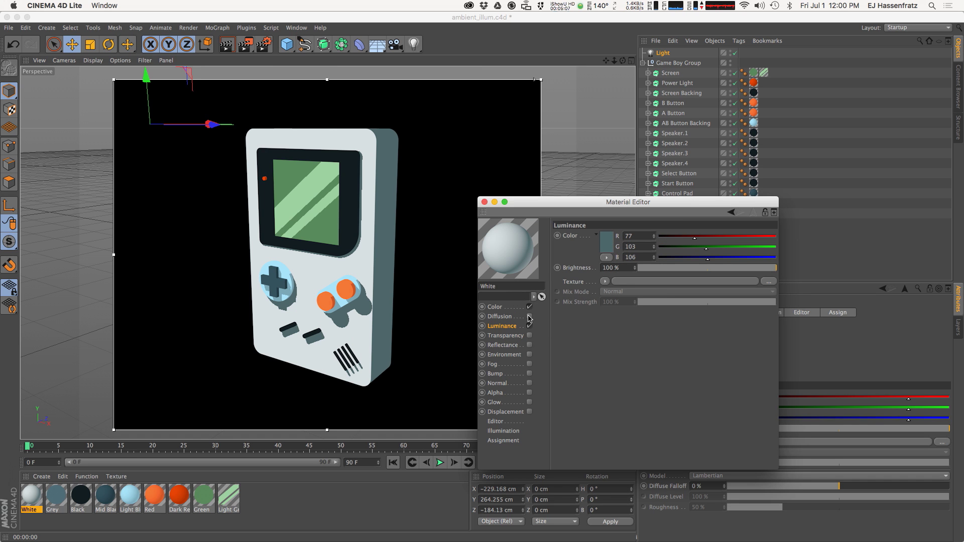
Set White's Color to pale cyan 218/253/255 at 110% brightness and close the editor
left_click(511, 307)
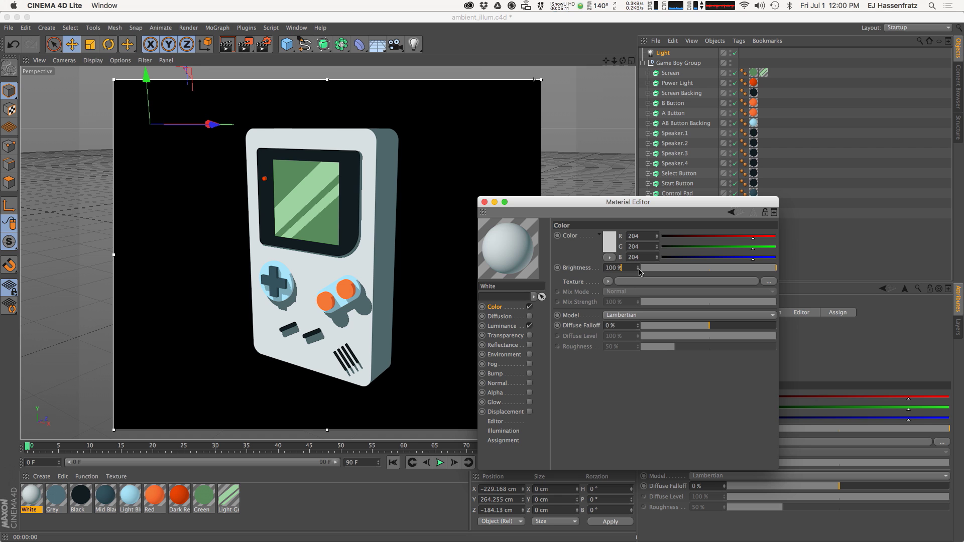
mouse_move(639, 271)
left_mouse_down()
mouse_move(640, 261)
mouse_move(639, 270)
left_mouse_up()
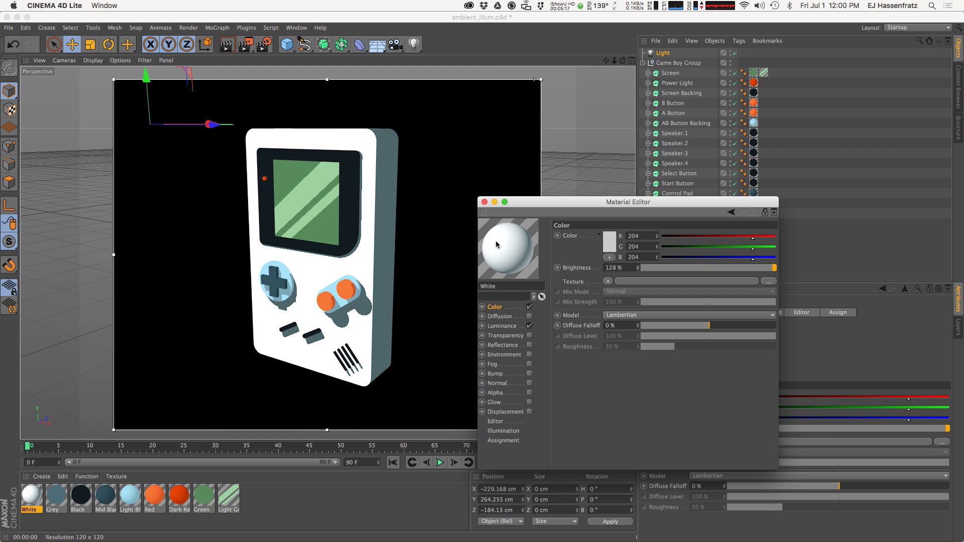
left_click(610, 242)
left_click(562, 212)
left_click(629, 206)
left_click_drag(630, 206, 633, 206)
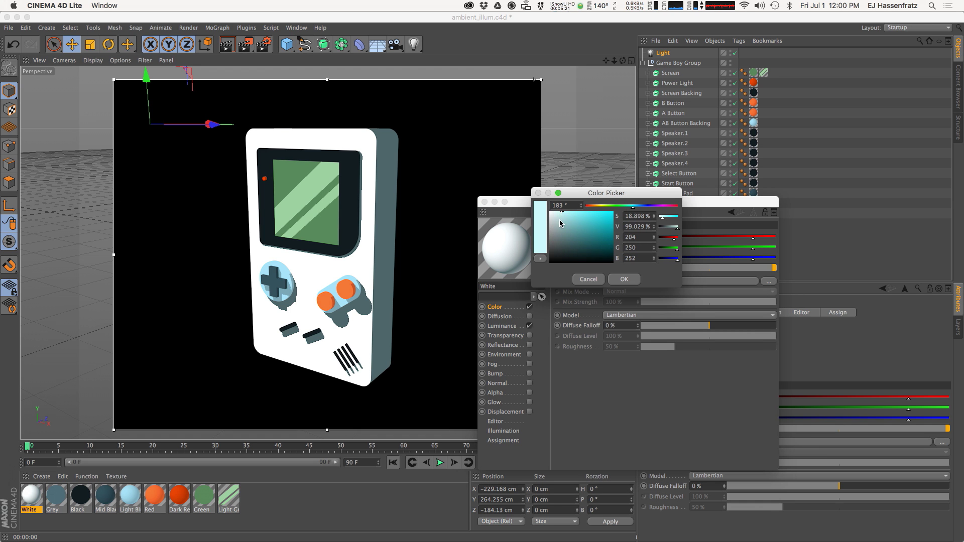
left_click(559, 213)
left_click(624, 279)
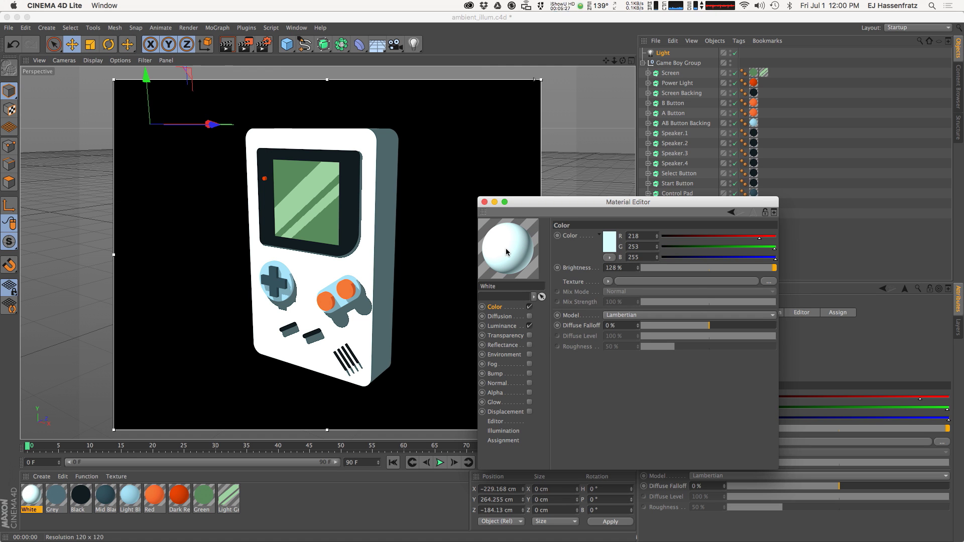
left_click_drag(638, 267, 641, 270)
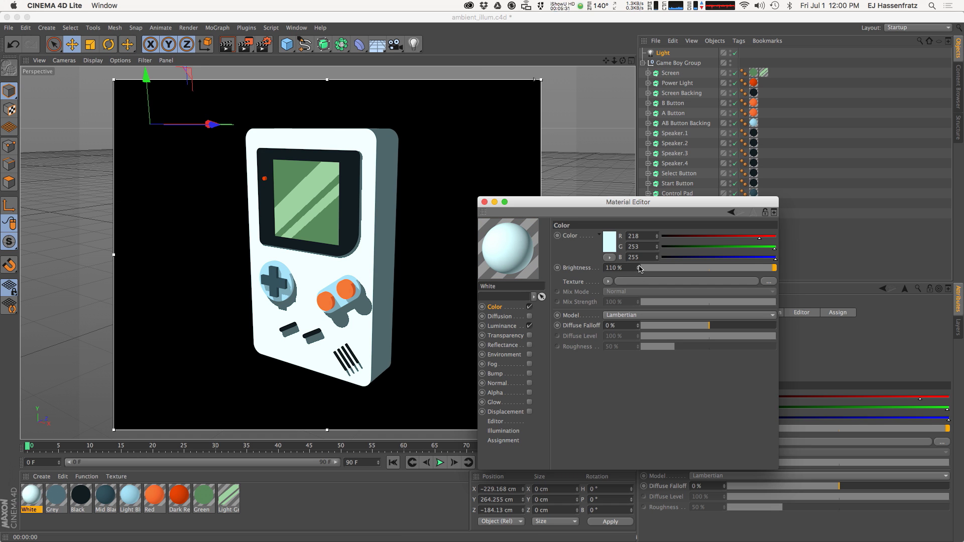
left_click(485, 202)
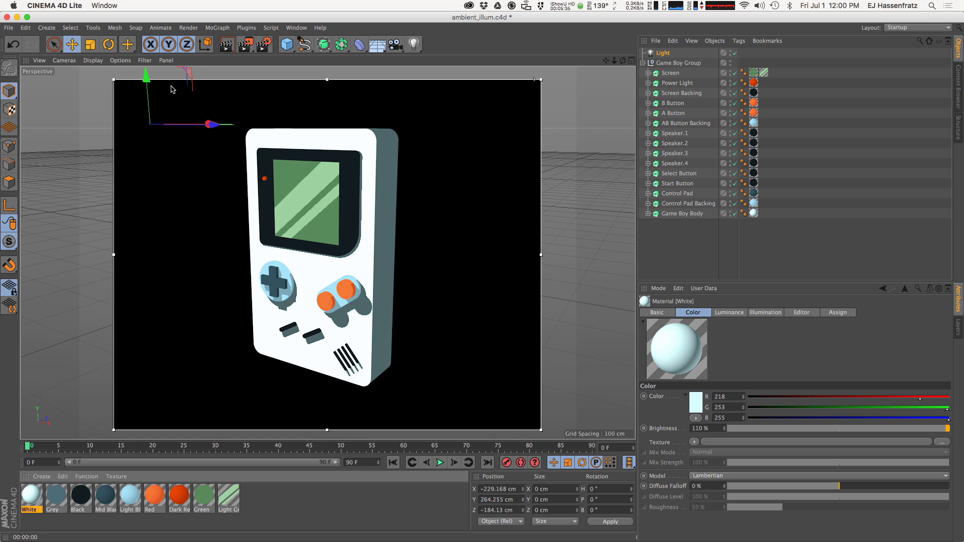
Raise the light to about X -242, Y 366, Z -190 cm so shadows fall down-right
left_click_drag(171, 89, 226, 176)
left_click_drag(306, 176, 225, 202)
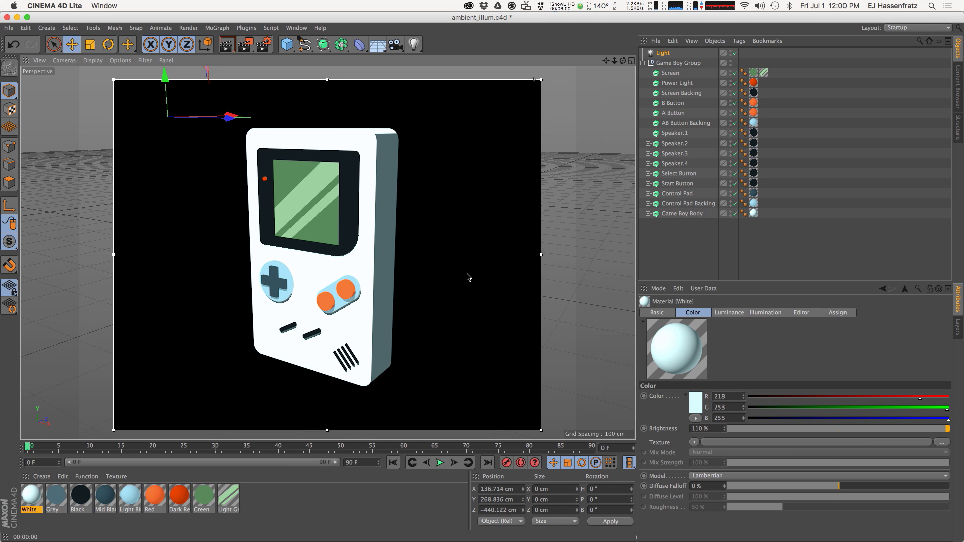
left_click_drag(174, 99, 169, 203)
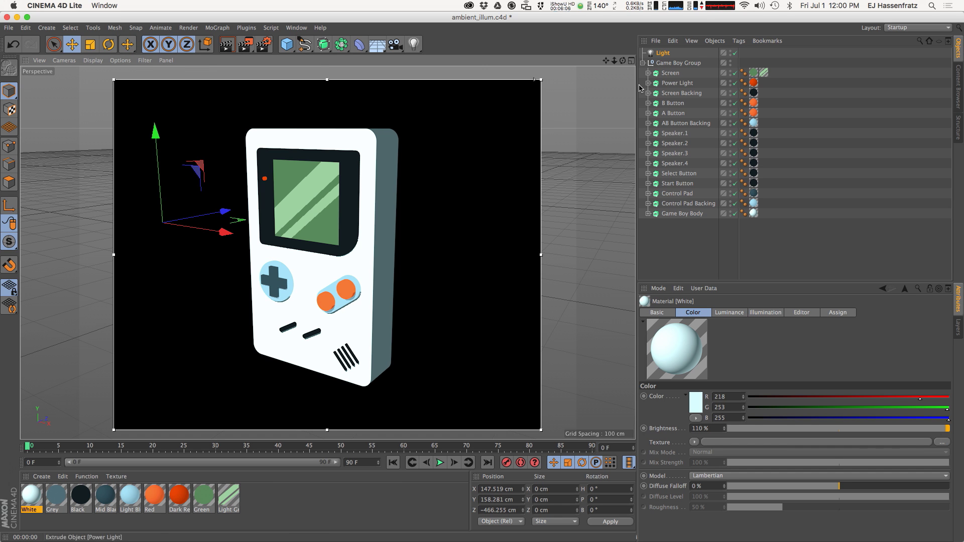
middle_click(503, 165)
left_click_drag(503, 162, 428, 112)
left_click_drag(457, 362, 458, 322)
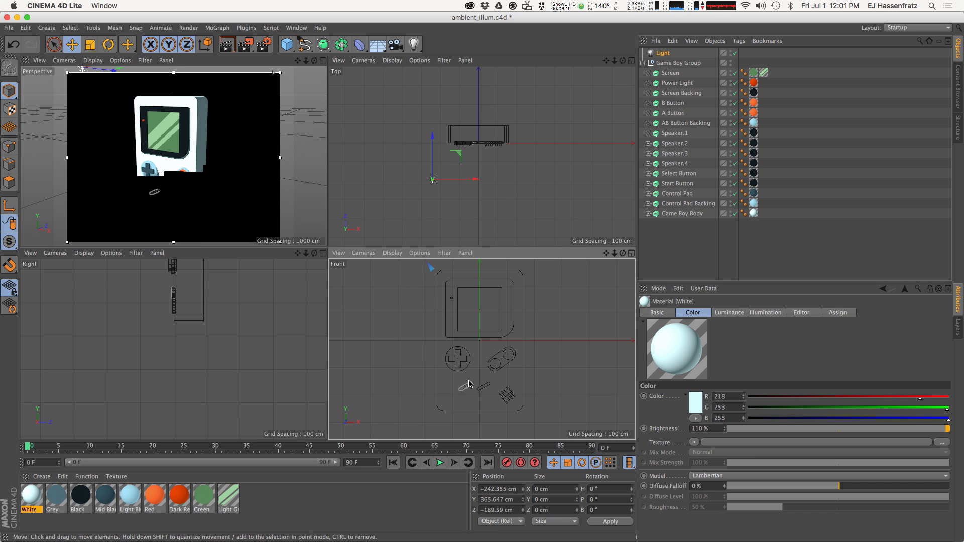
left_click(323, 60)
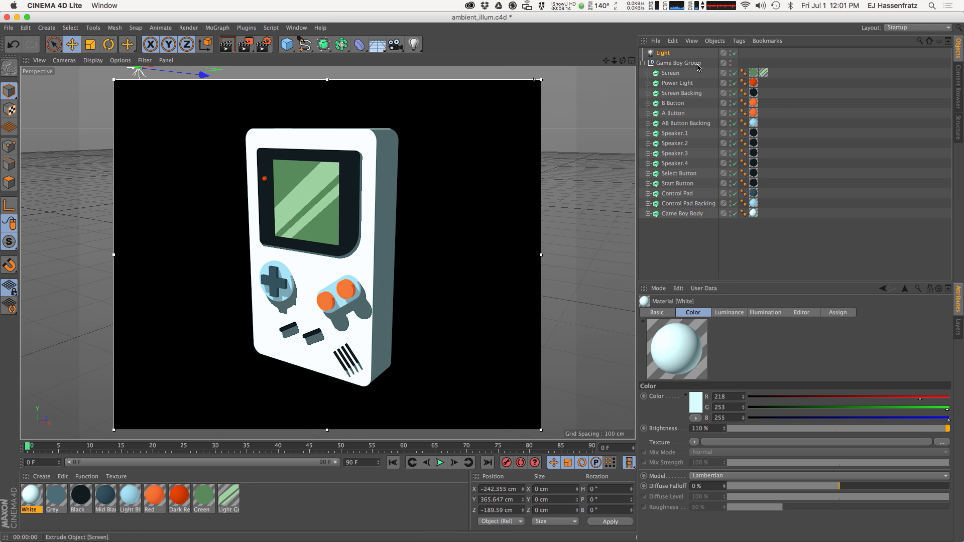
Set the light's shadow density to 100%
left_click(668, 53)
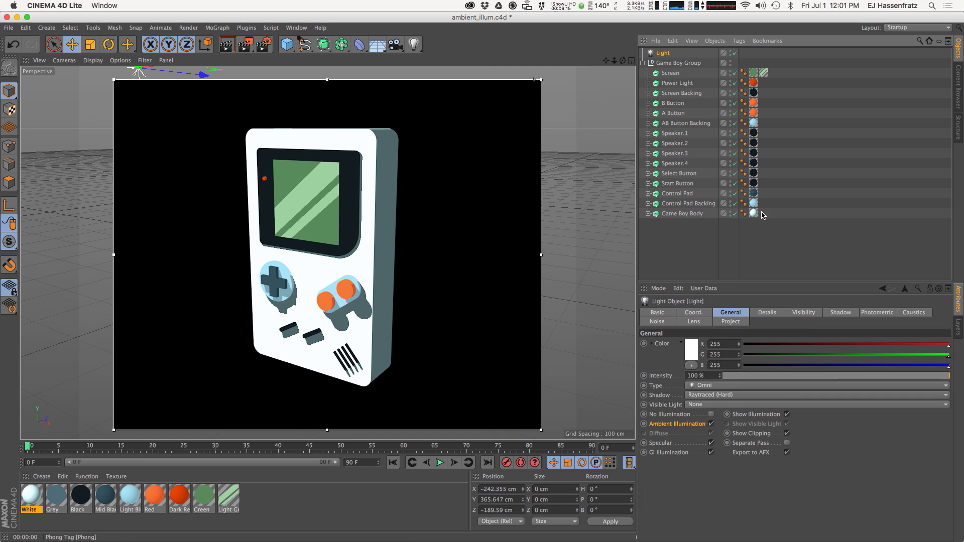
left_click(841, 314)
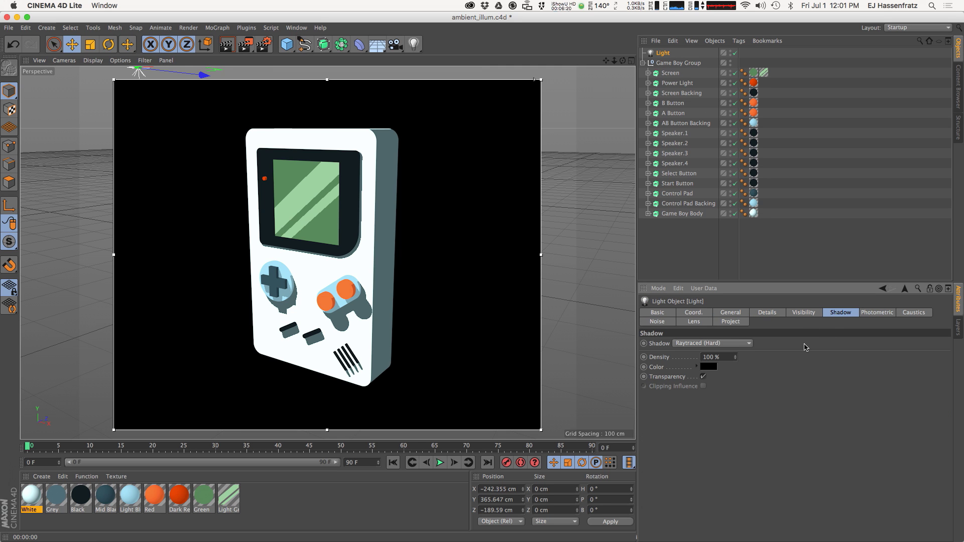
left_click_drag(735, 357, 738, 367)
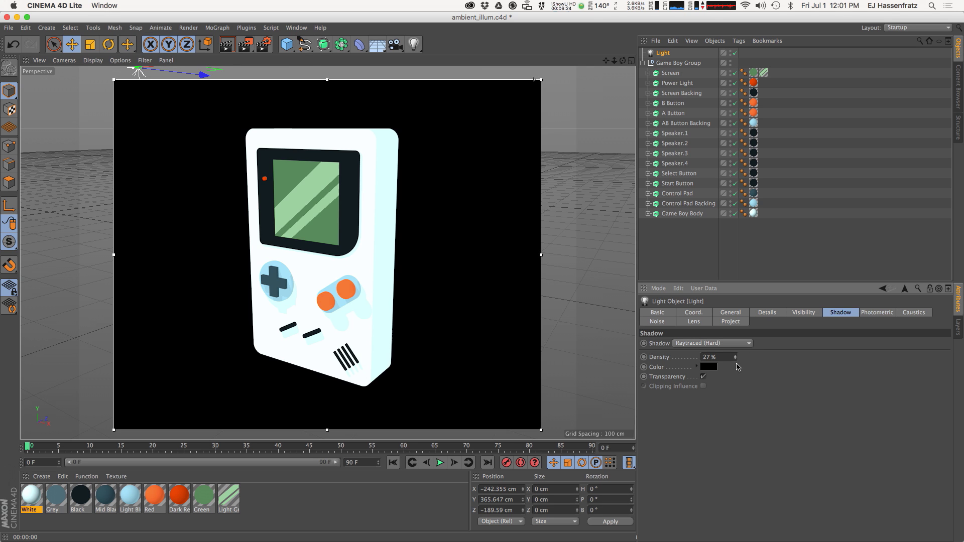
mouse_move(738, 366)
left_mouse_down()
mouse_move(736, 344)
mouse_move(728, 355)
left_mouse_up()
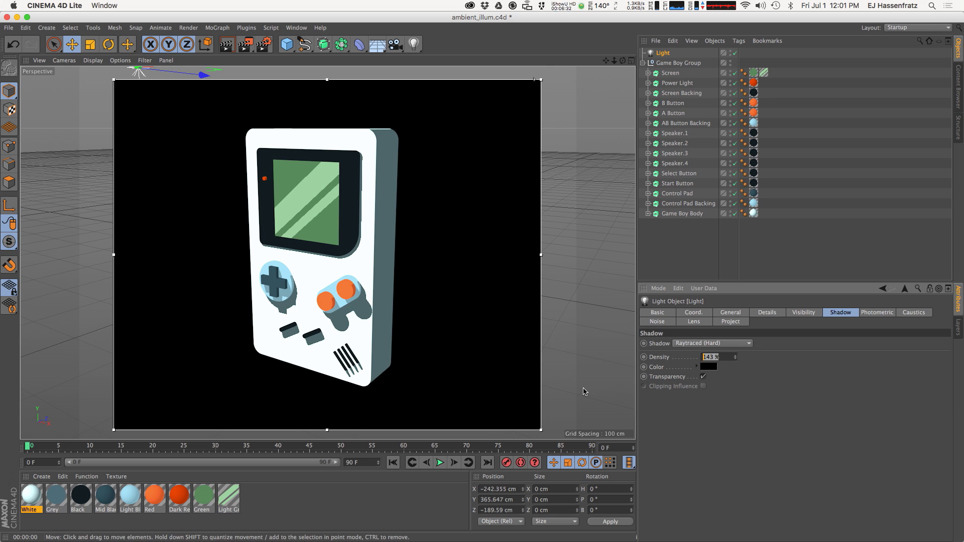
type("100")
key("Return")
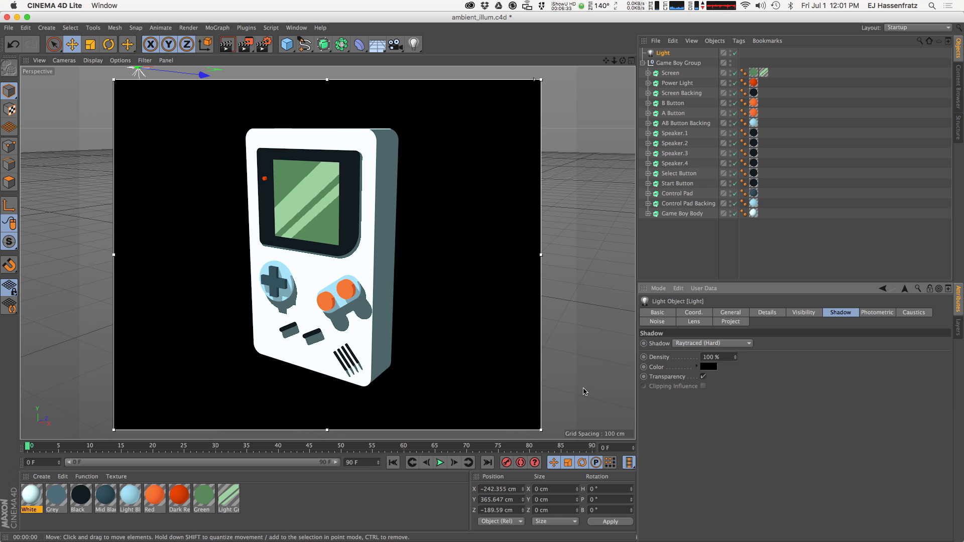
Change the shadow colour to red (RGB 203/33/17)
left_click(709, 367)
left_click(715, 353)
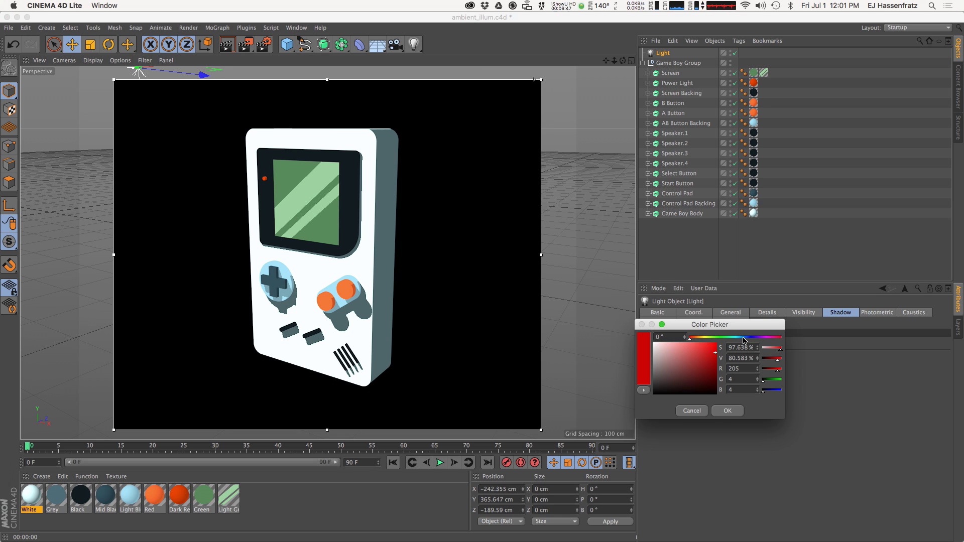
left_click(744, 337)
left_click_drag(711, 359, 690, 343)
left_click(713, 356)
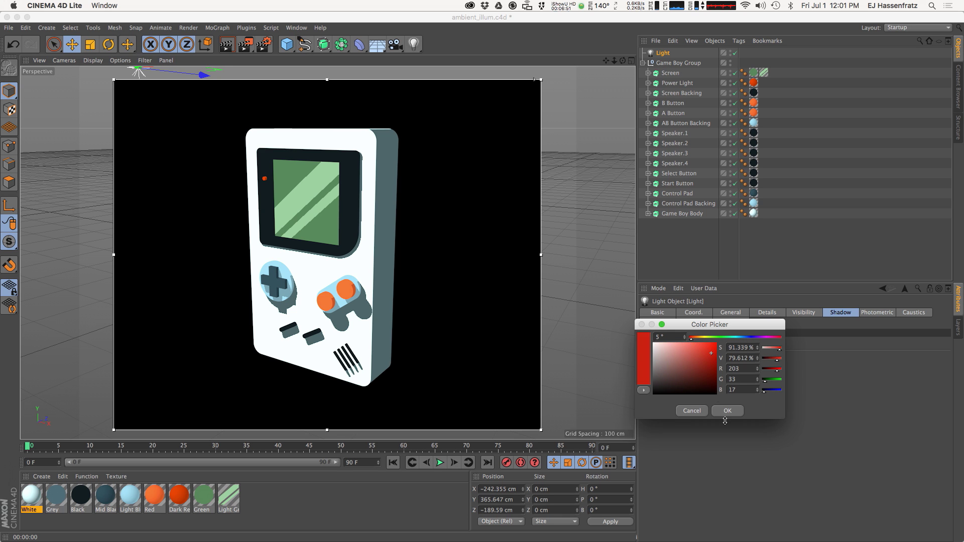
left_click(727, 411)
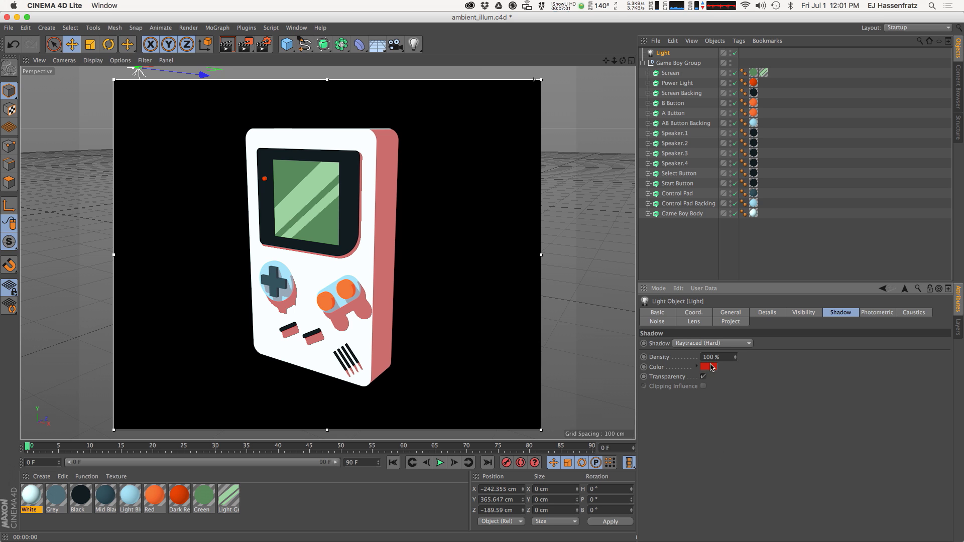
Turn off Luminance on the White material and close the material editor
double_click(37, 501)
left_click_drag(228, 67, 552, 191)
left_click(492, 317)
left_click(499, 300)
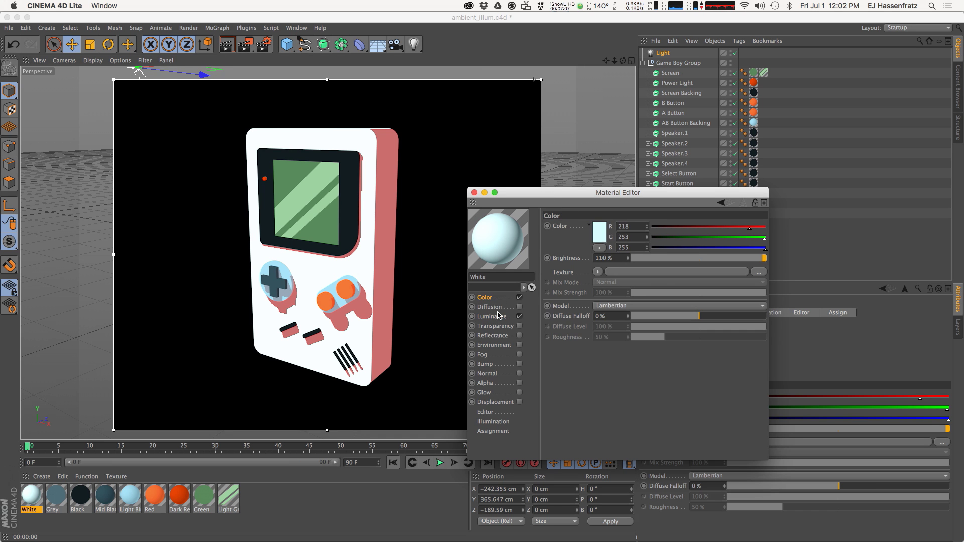
left_click(495, 317)
left_click_drag(572, 201, 507, 216)
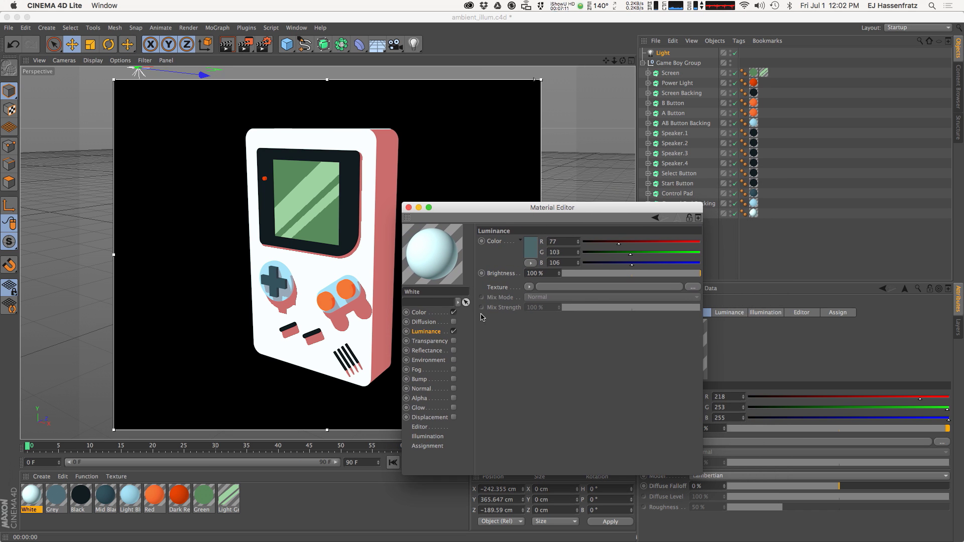
left_click(452, 332)
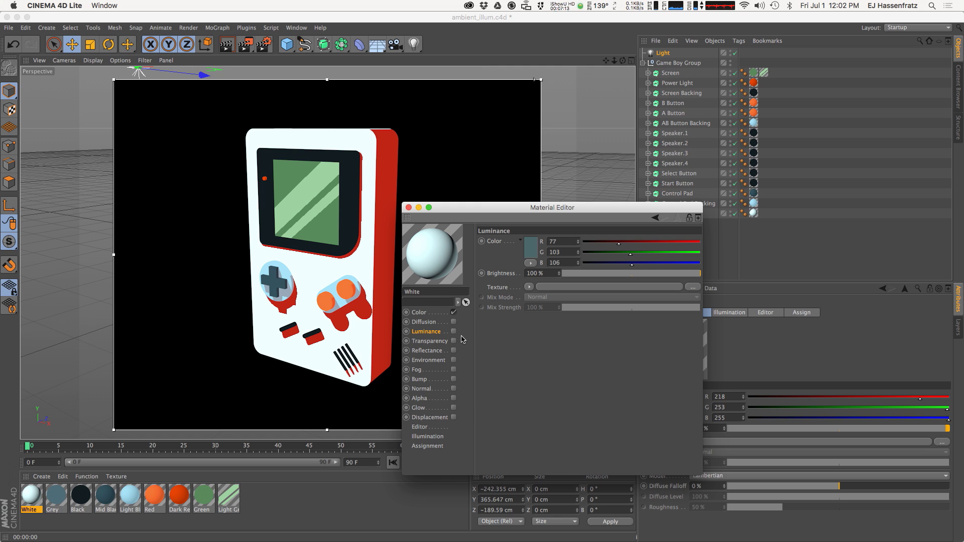
left_click(663, 53)
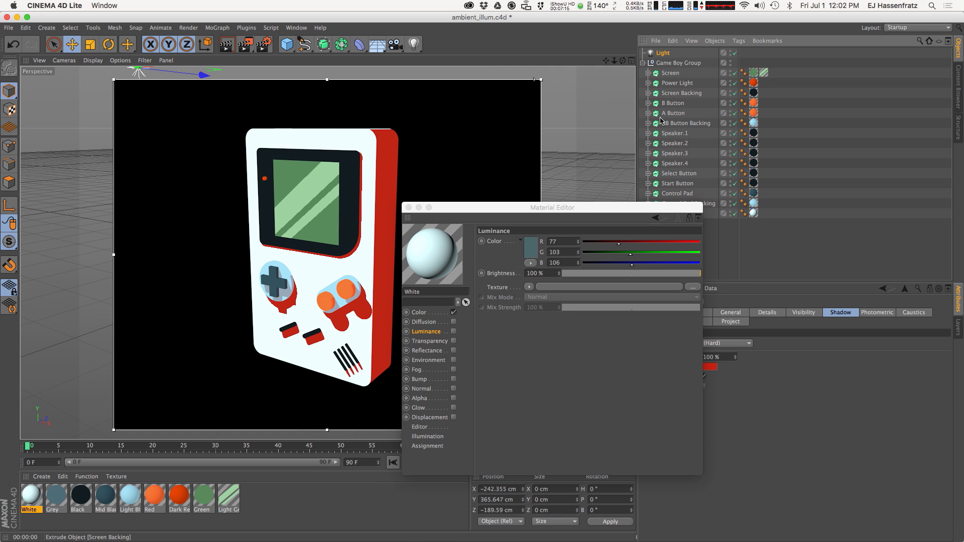
key("super+m")
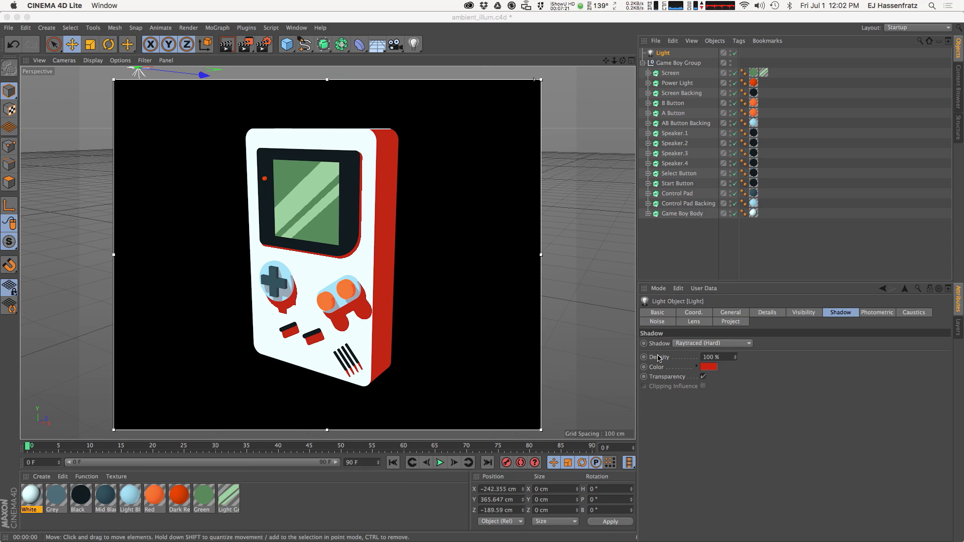
Change the light's shadow colour to a muted blue-grey (RGB 89/108/128)
left_click(709, 367)
left_click(732, 334)
left_click_drag(733, 334, 750, 334)
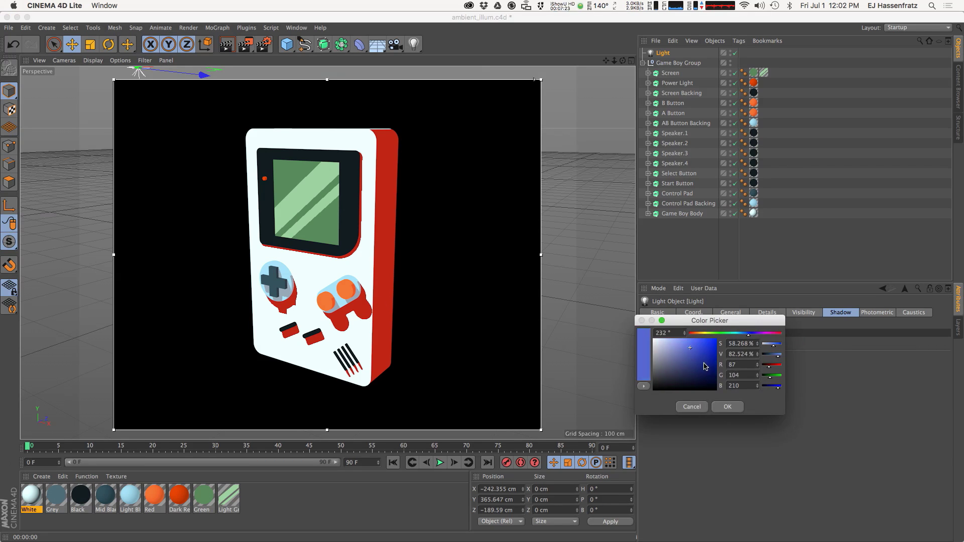
left_click_drag(706, 365, 680, 364)
mouse_move(750, 334)
left_mouse_down()
mouse_move(705, 334)
mouse_move(743, 334)
left_mouse_up()
left_click_drag(695, 365, 676, 367)
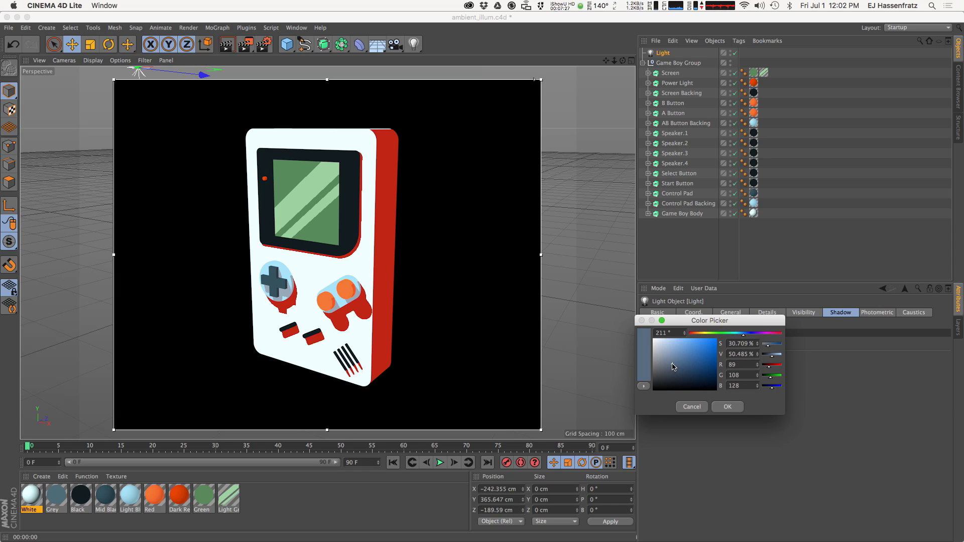
left_click(731, 408)
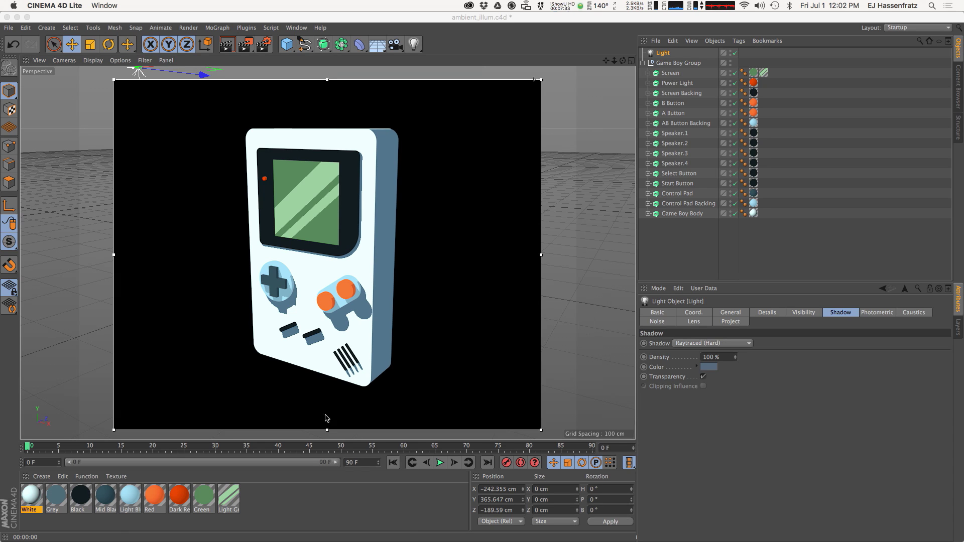
Open the Material Editor and raise the Dark Red material's brightness to 122%
left_click(35, 498)
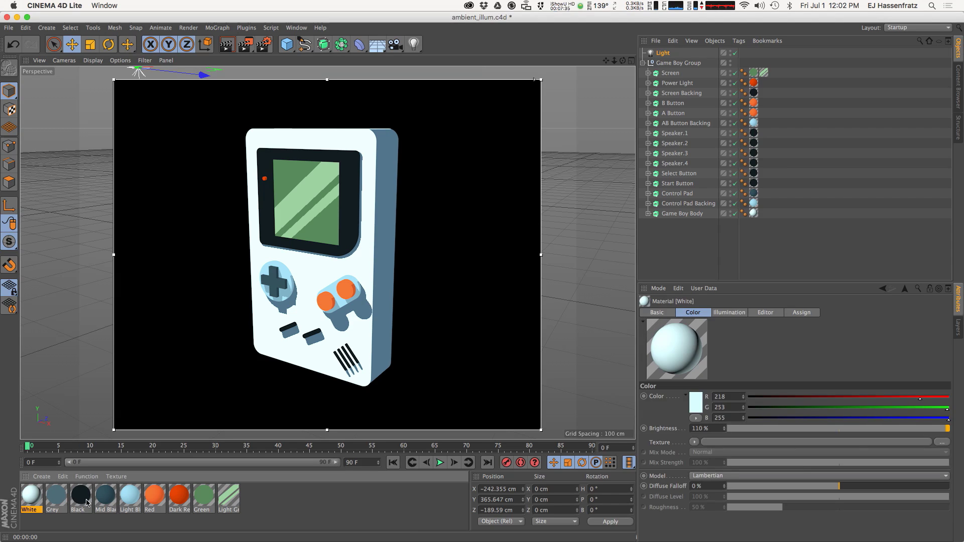
left_click(106, 497)
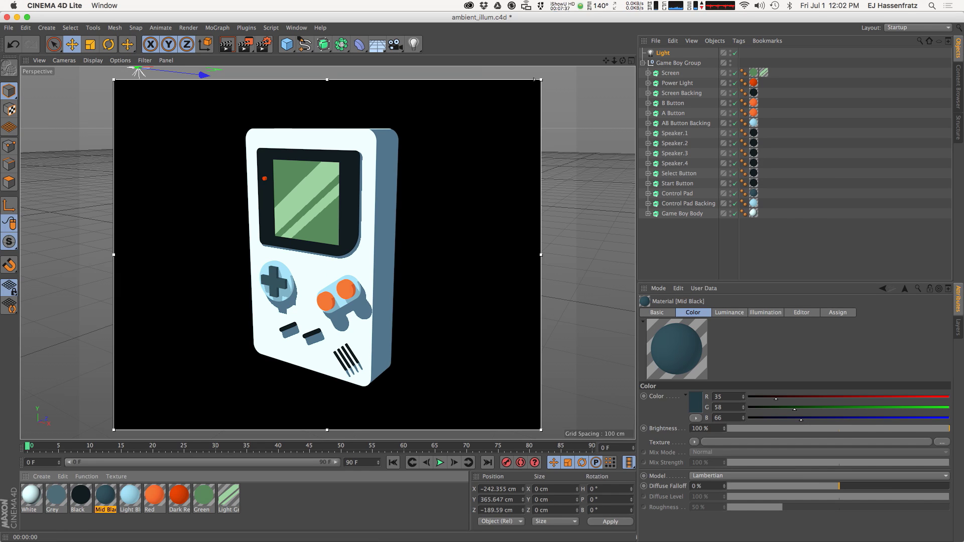
double_click(105, 497)
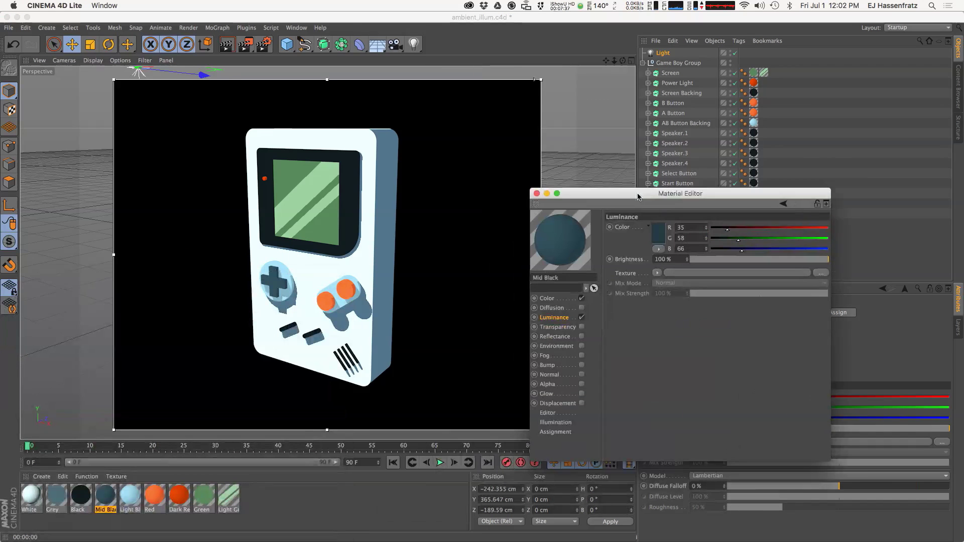
left_click(167, 503)
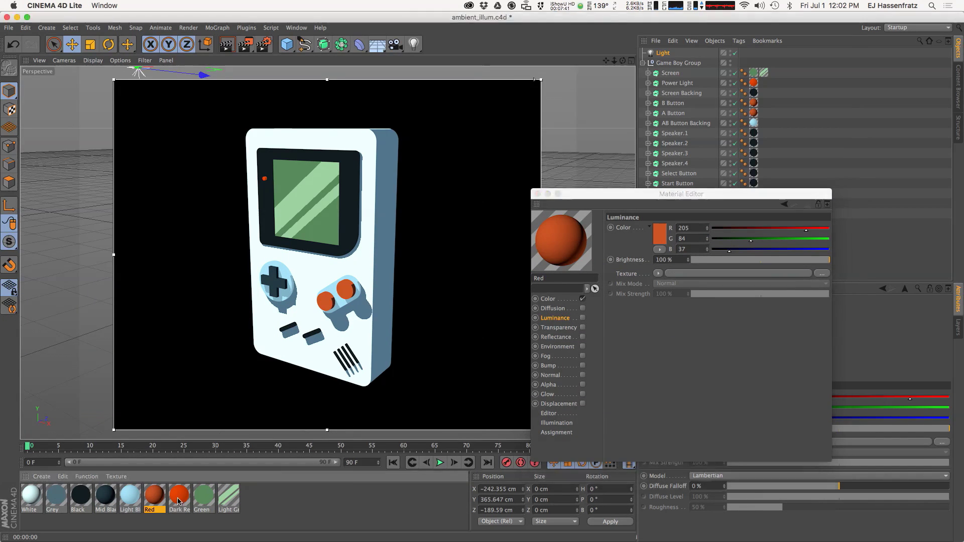
left_click(178, 498)
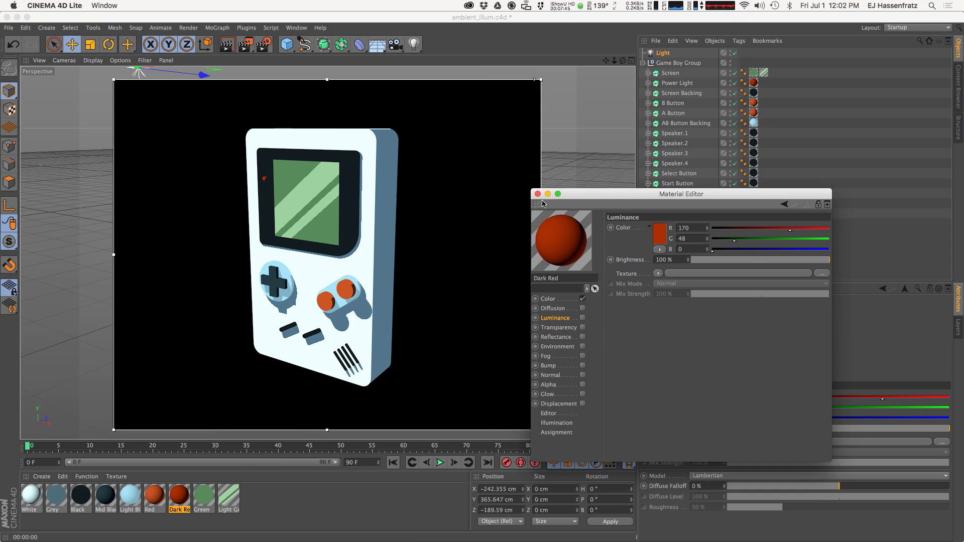
left_click(548, 298)
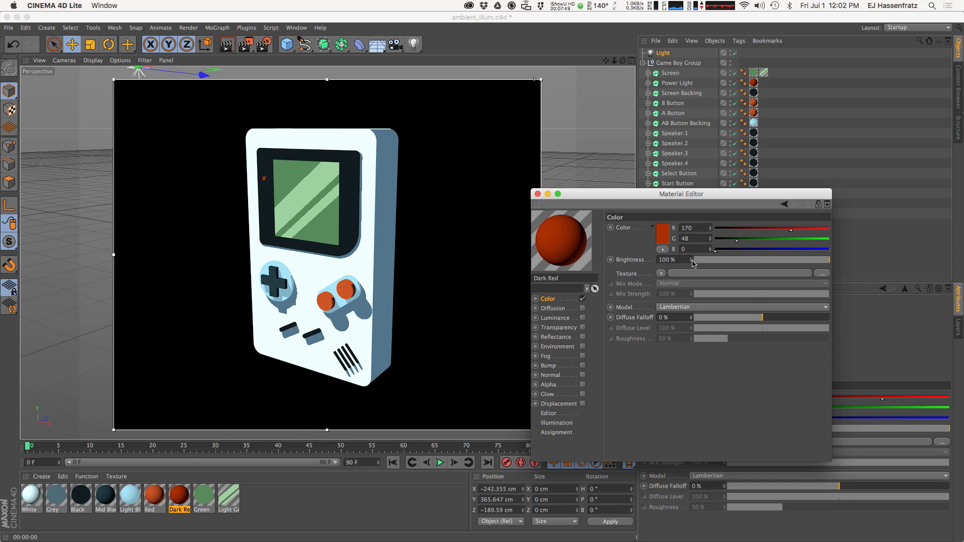
left_click_drag(694, 261, 692, 258)
Set the Red material's brightness to 100% and enable Luminance on the White material
left_click(163, 499)
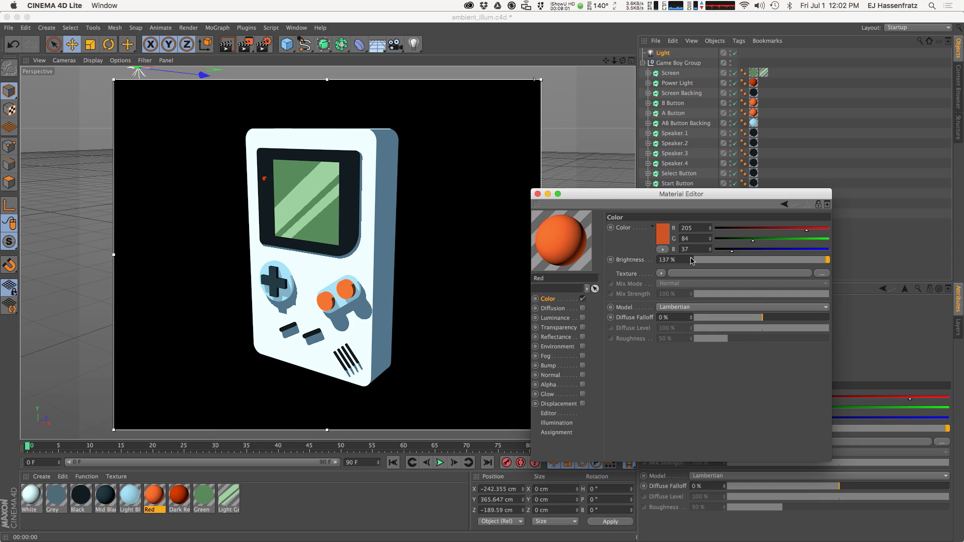
left_click_drag(691, 260, 692, 263)
left_click(722, 261)
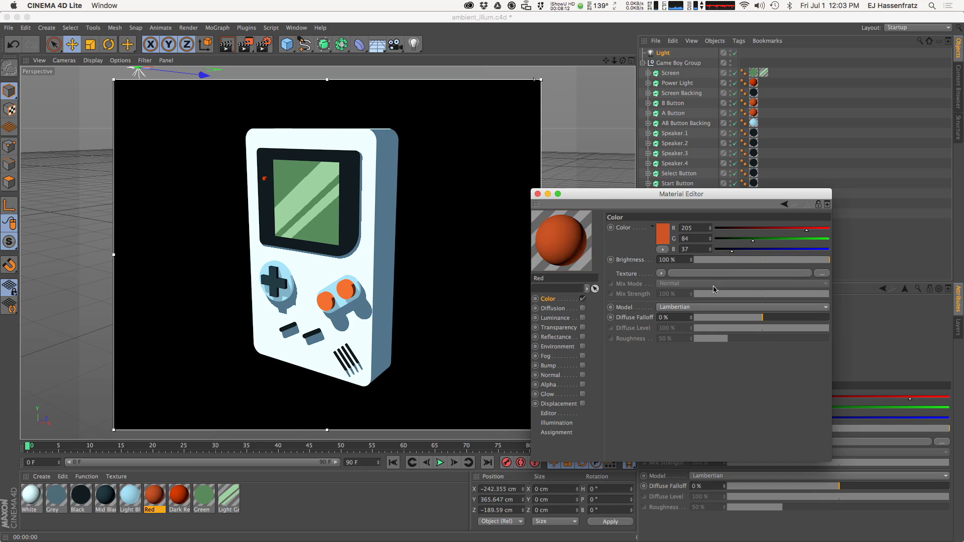
left_click(582, 318)
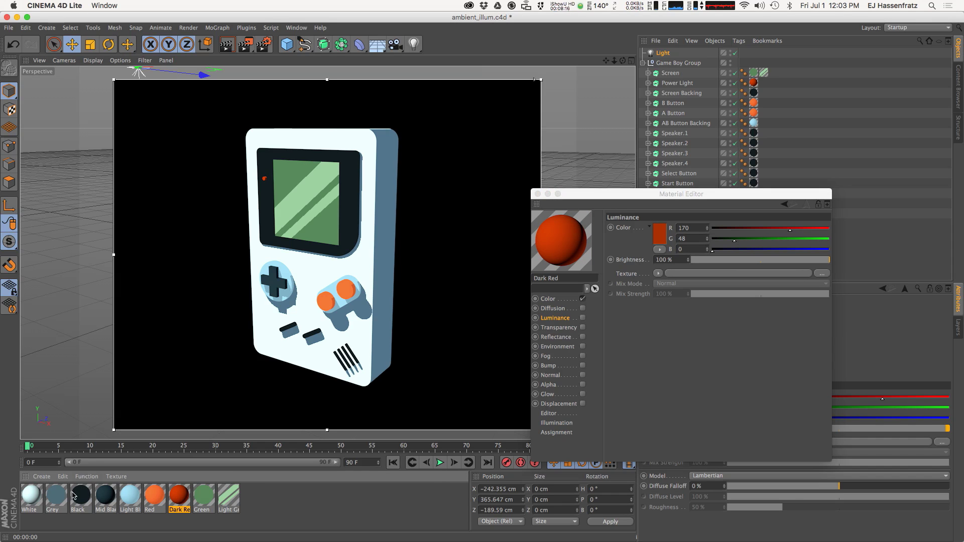
left_click(32, 496)
left_click(583, 318)
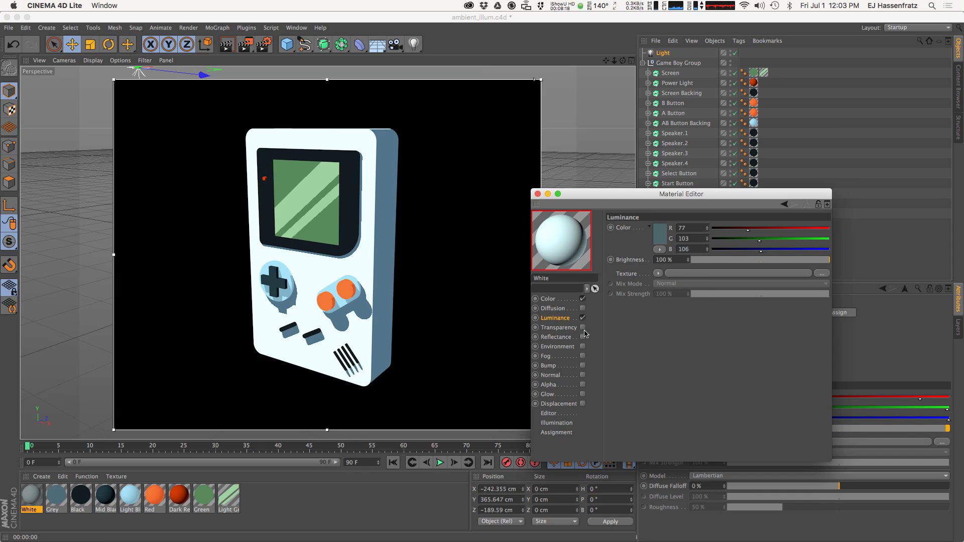
Close the material editor and set the light's shadow colour back to black
left_click(538, 194)
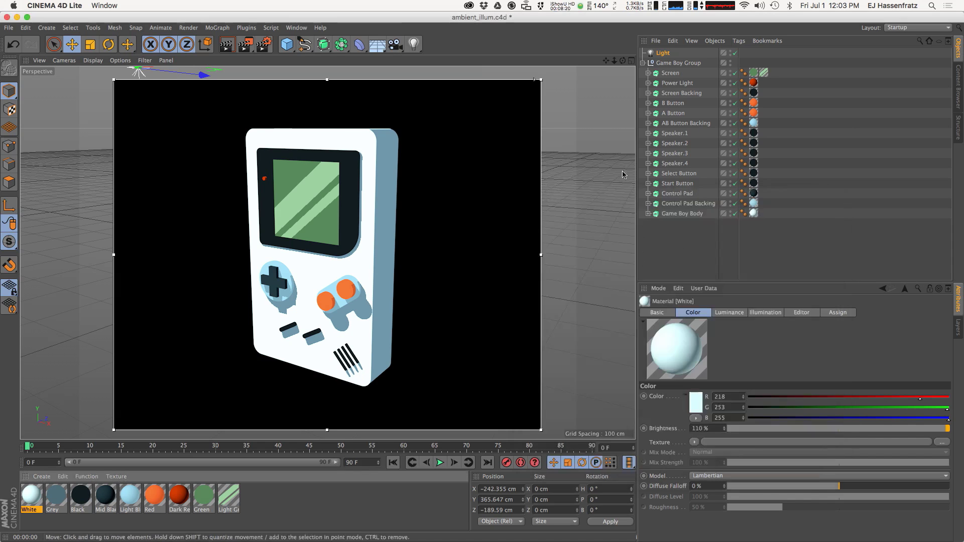
left_click(663, 53)
left_click(699, 358)
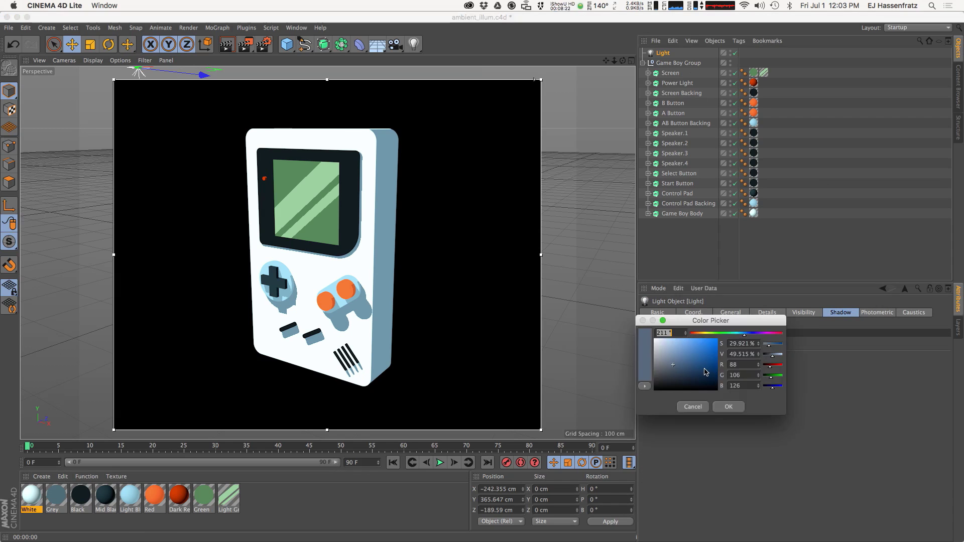
left_click(729, 407)
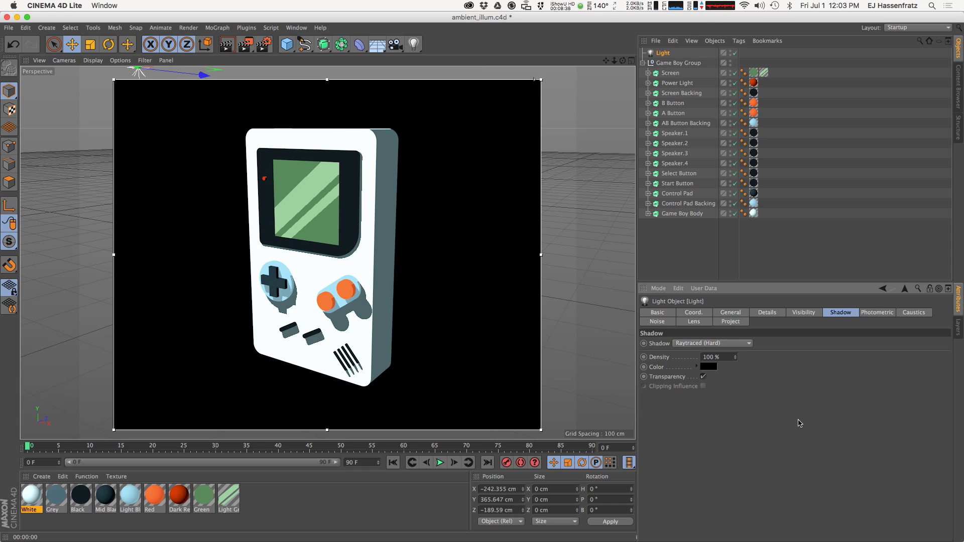
Orbit around the Game Boy and render the view twice to check the shadows
mouse_move(301, 221)
left_mouse_down("alt")
mouse_move(335, 224)
mouse_move(346, 242)
mouse_move(356, 228)
left_mouse_up("alt")
key("ctrl+r")
key("ctrl+r")
key("ctrl+r")
key("ctrl+r")
key("ctrl+r")
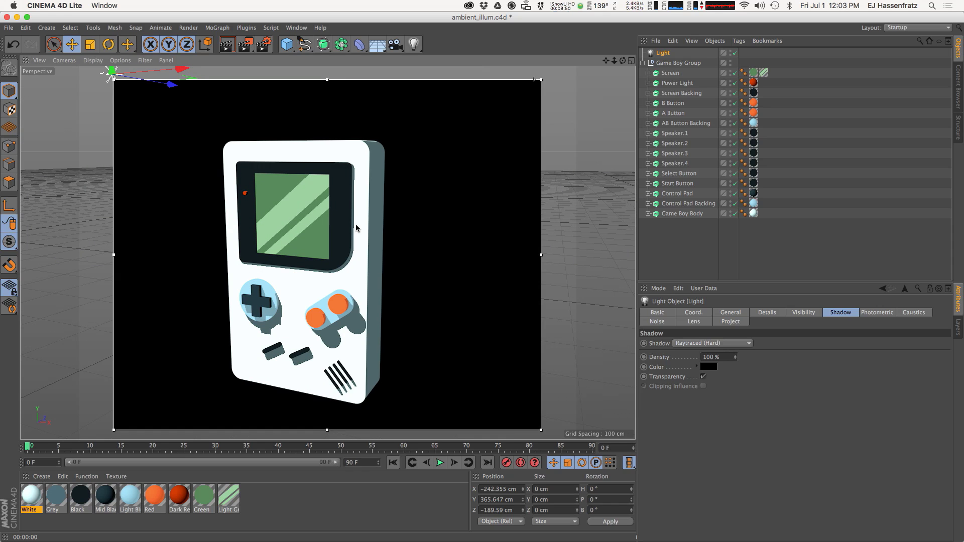
left_click_drag(293, 298, 279, 322, "alt")
key("ctrl+r")
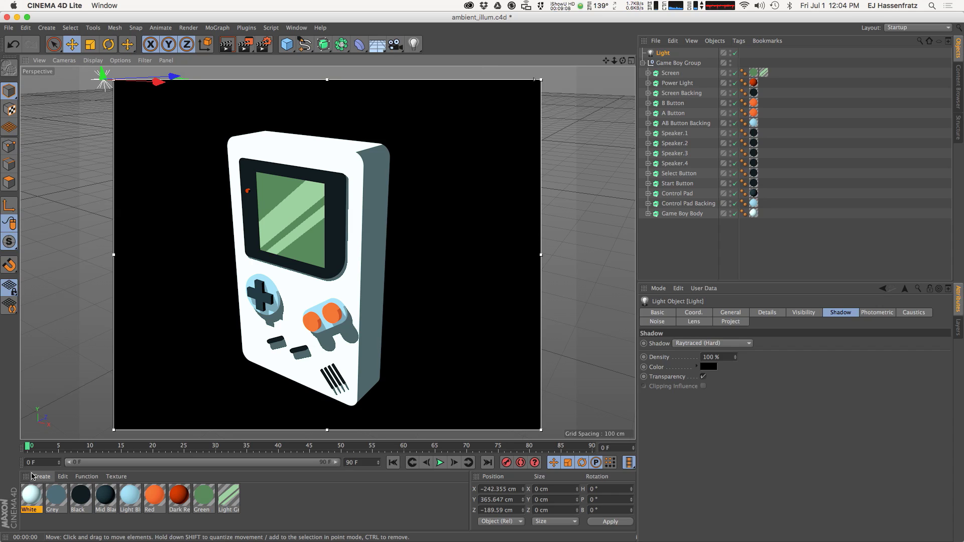
Add a camera to the scene, look through it, and switch to the four-view layout
left_click(417, 47)
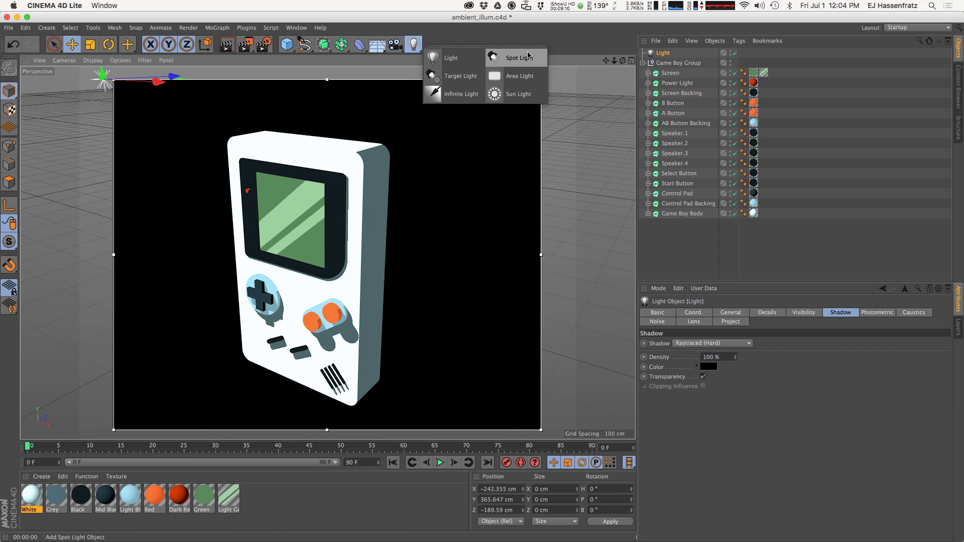
left_click_drag(396, 44, 443, 61)
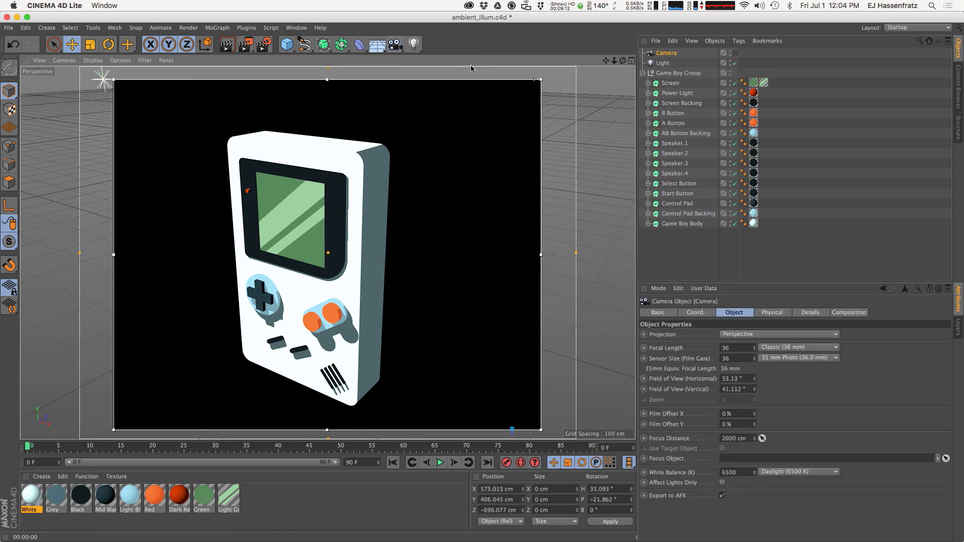
left_click(735, 53)
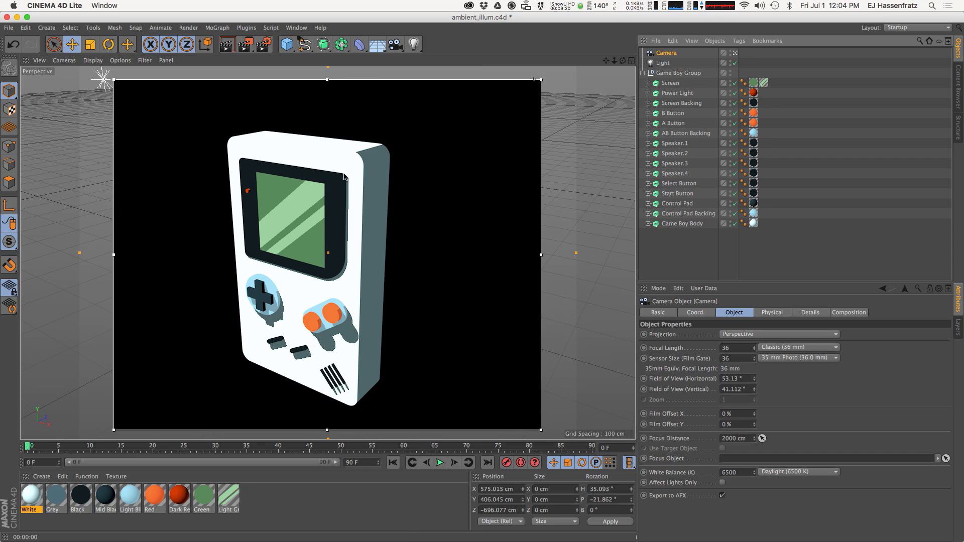
left_click(632, 60)
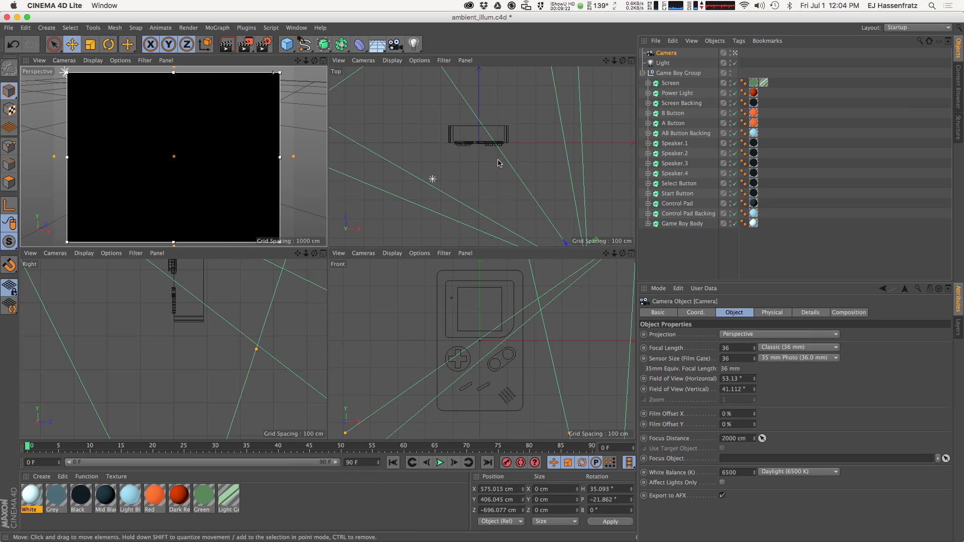
Dolly and orbit the camera in close so the Game Boy fills the view
scroll(171, 146, "down", 5)
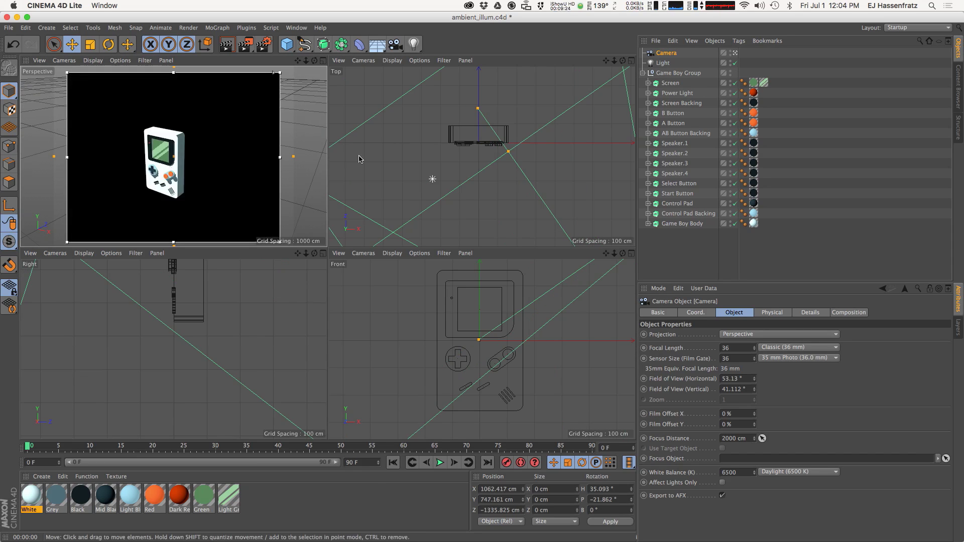
scroll(437, 144, "down", 5)
scroll(430, 336, "down", 3)
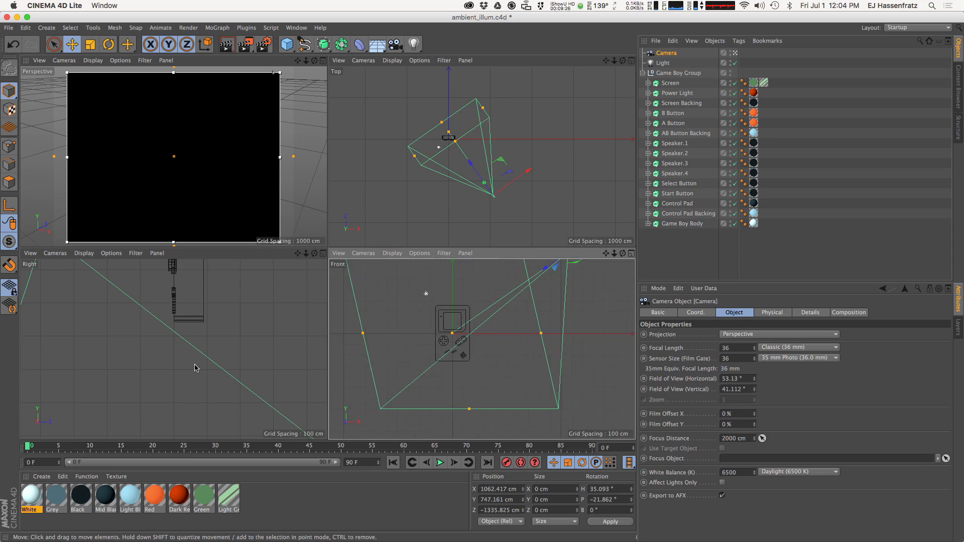
scroll(186, 364, "down", 3)
scroll(175, 362, "down", 5)
scroll(435, 331, "down", 3)
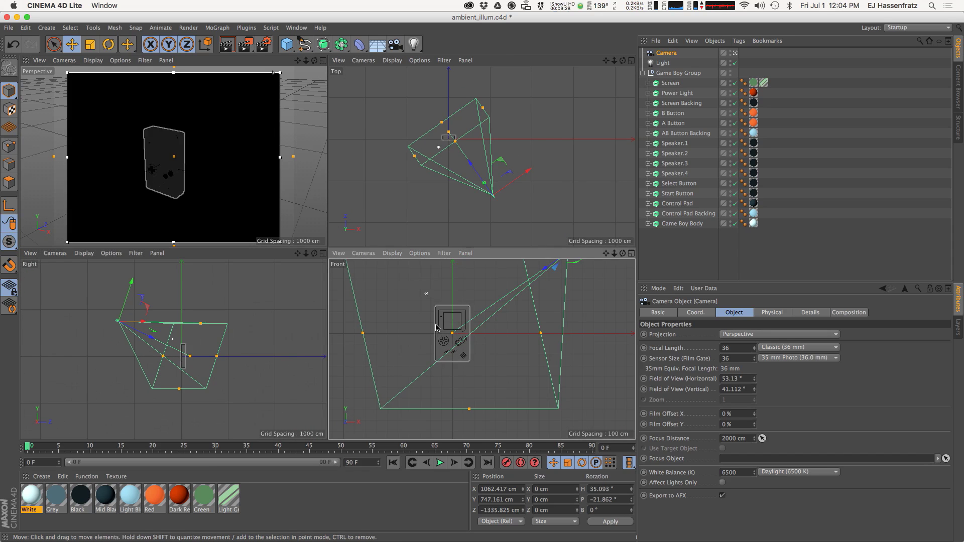
scroll(435, 331, "down", 4)
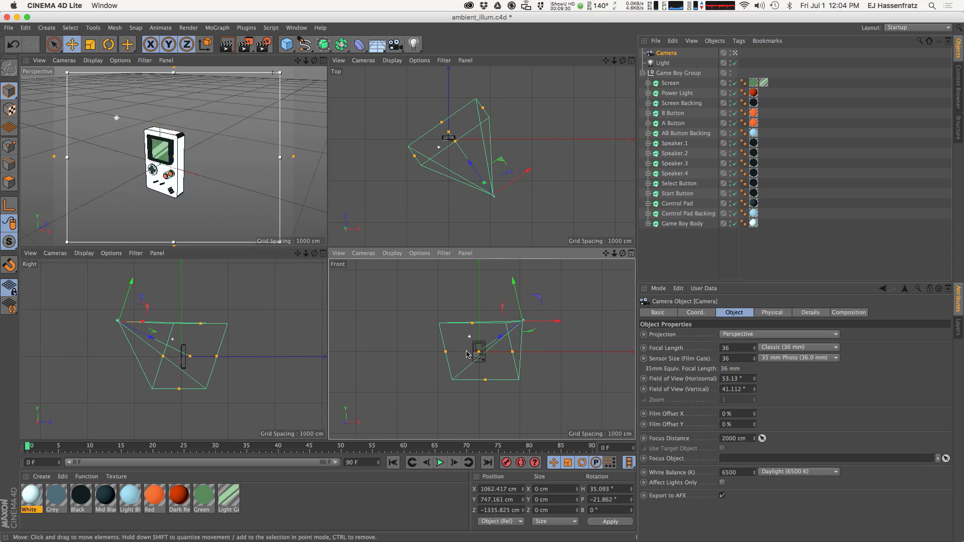
scroll(496, 342, "down", 2)
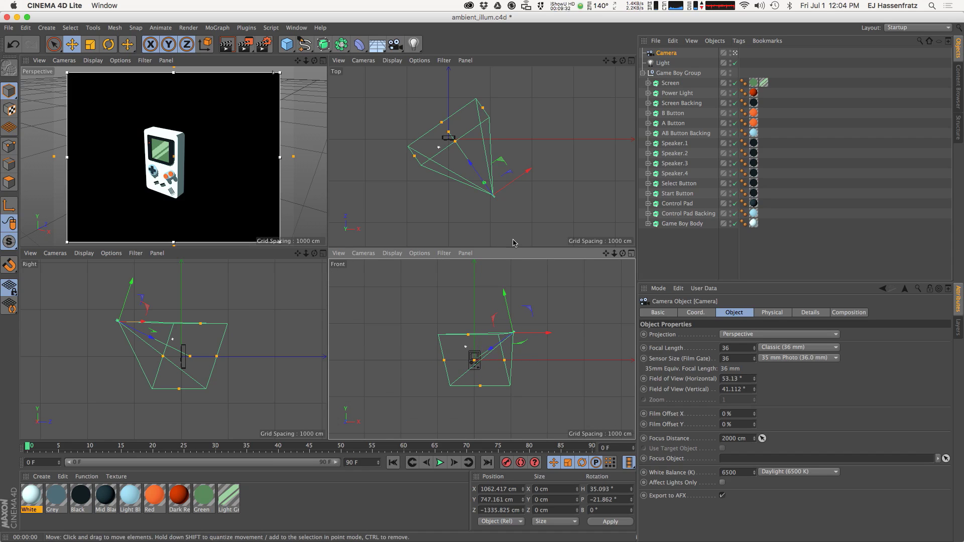
scroll(456, 171, "down", 2)
left_click_drag(161, 161, 194, 166, "alt")
scroll(195, 165, "down", 5)
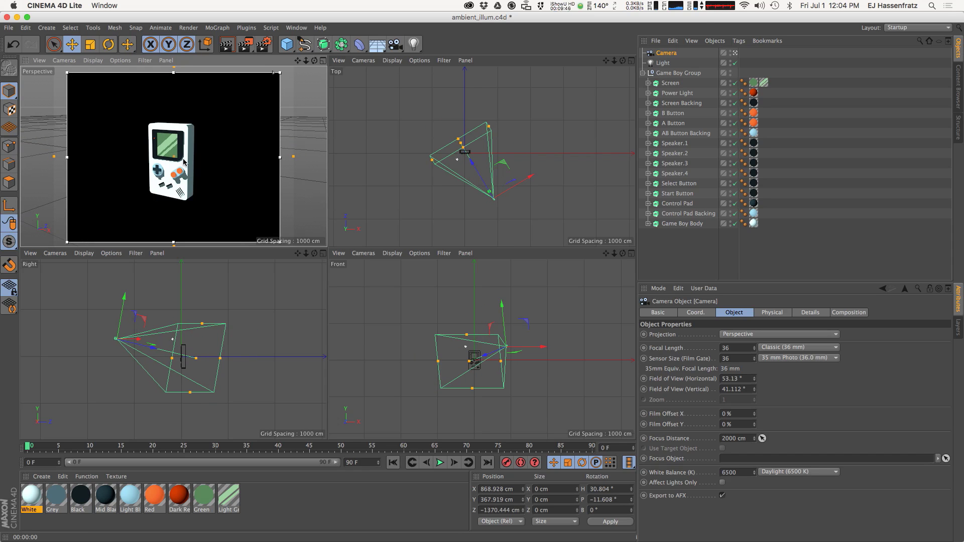
scroll(181, 174, "up", 5)
left_click_drag(180, 174, 180, 183, "alt")
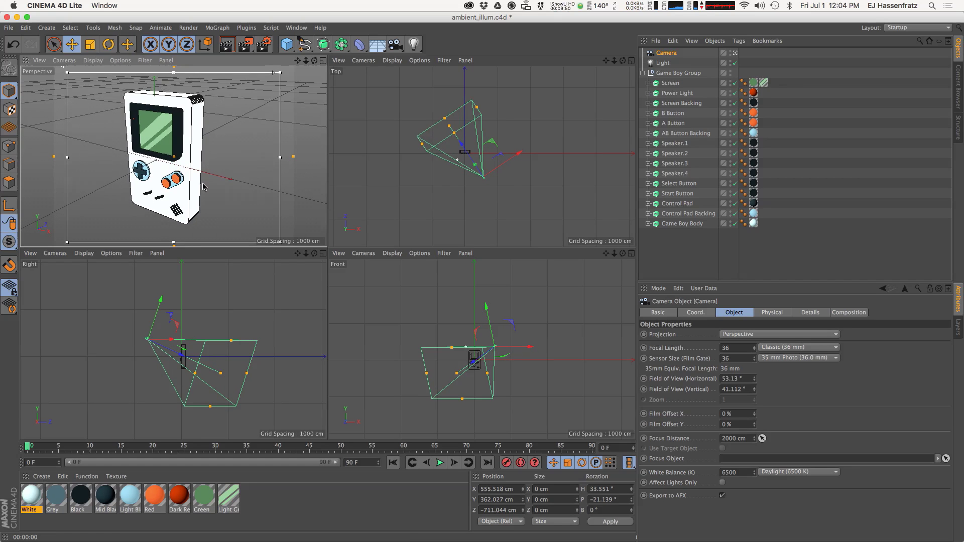
Switch the camera to Parallel projection
key("ctrl+r")
left_click(758, 335)
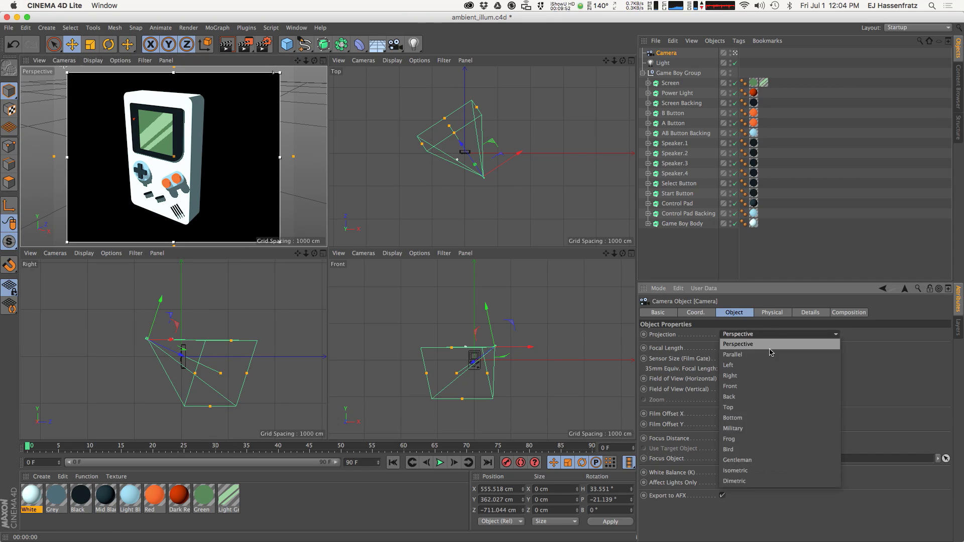
left_click(768, 345)
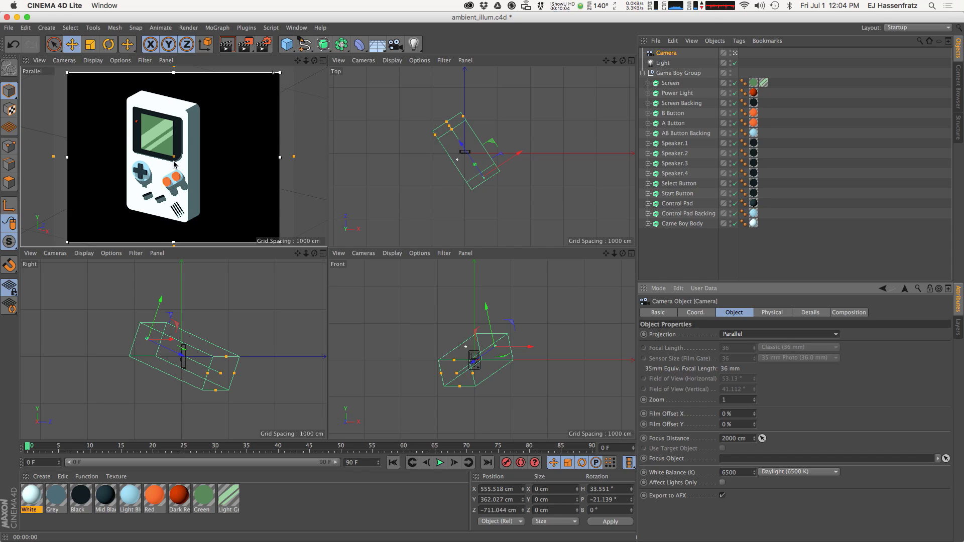
Orbit to a three-quarter angle and set the camera zoom to about 0.889
mouse_move(174, 164)
left_mouse_down("alt")
mouse_move(114, 168)
mouse_move(187, 167)
left_mouse_up("alt")
left_click_drag(111, 181, 185, 166, "alt")
key("super+r")
key("super+r")
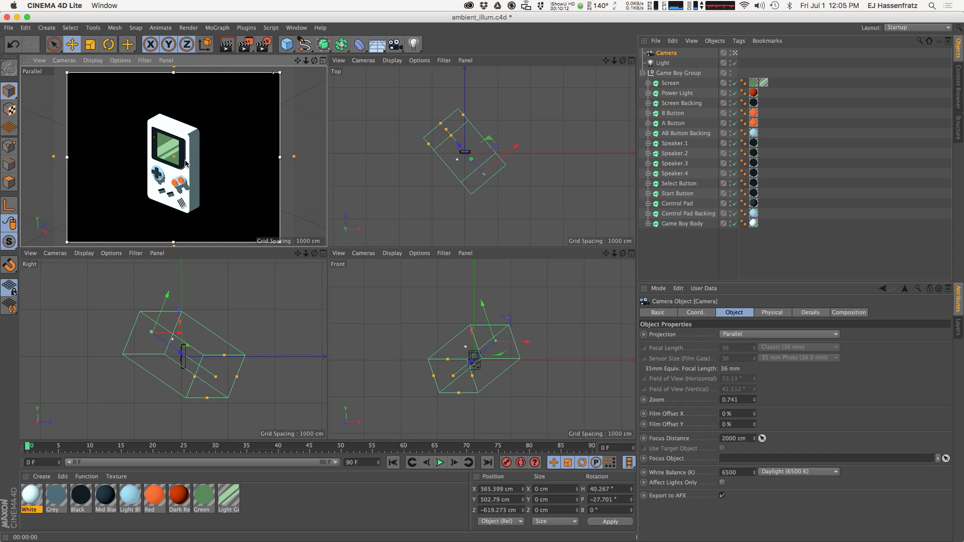
scroll(186, 188, "down", 3)
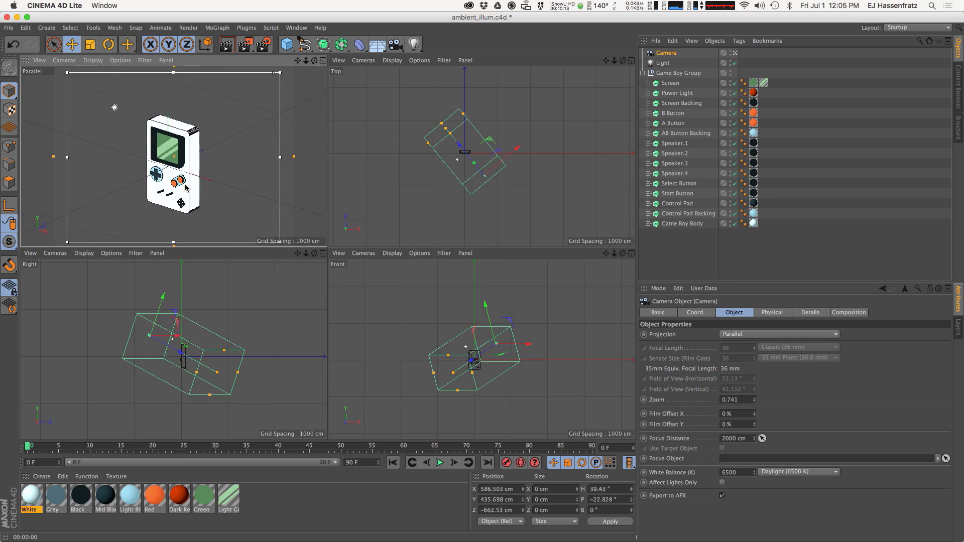
scroll(185, 188, "up", 2)
key("super+r")
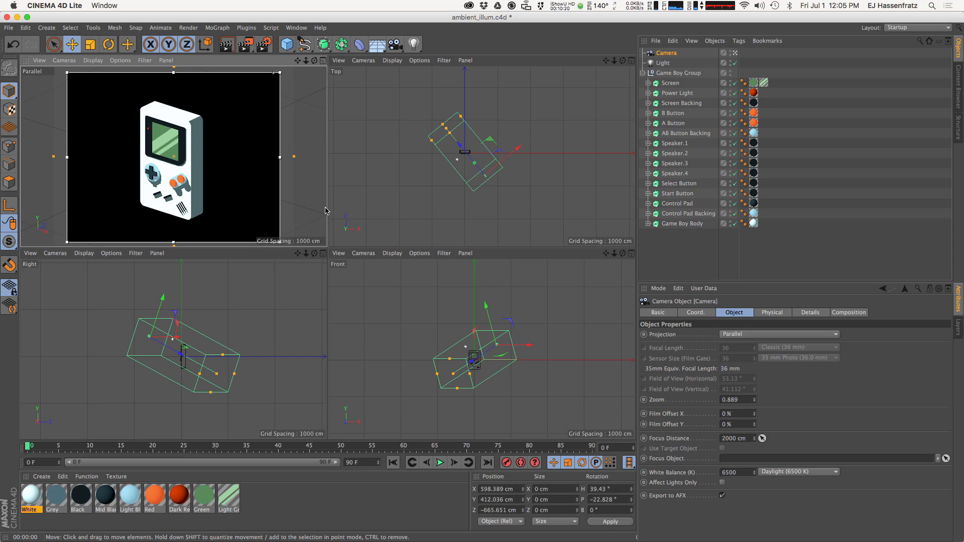
Preview Isometric projection, then return the camera to Parallel at zoom 0.689
left_click(733, 339)
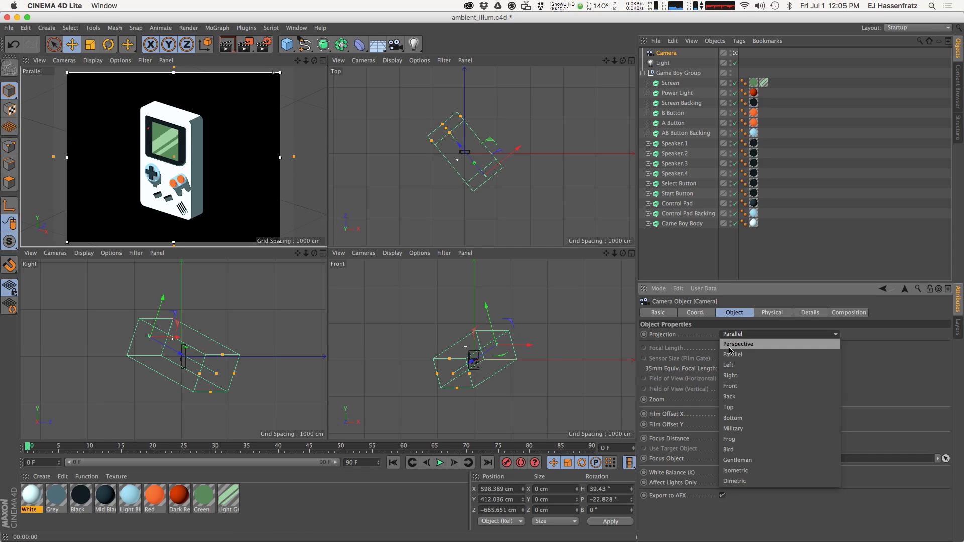
left_click(752, 472)
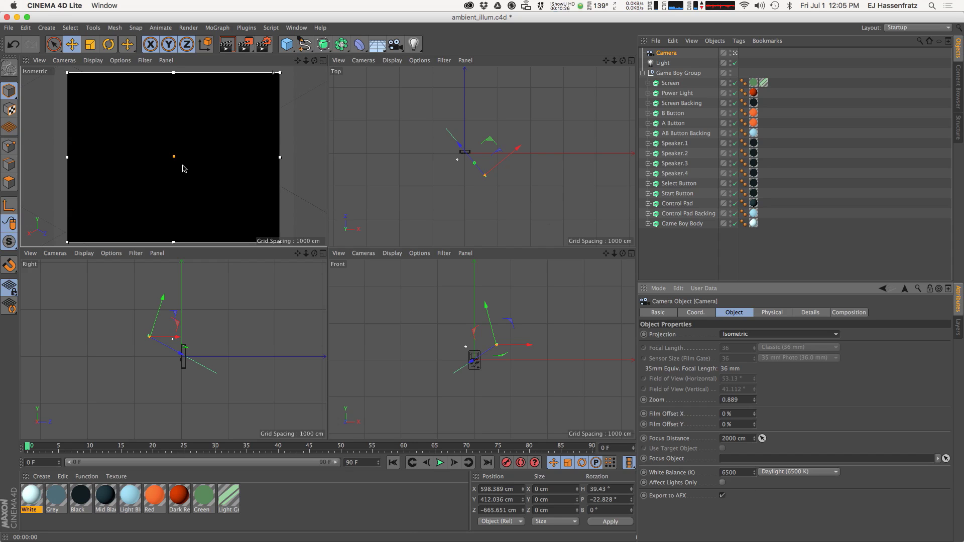
scroll(203, 161, "down", 5)
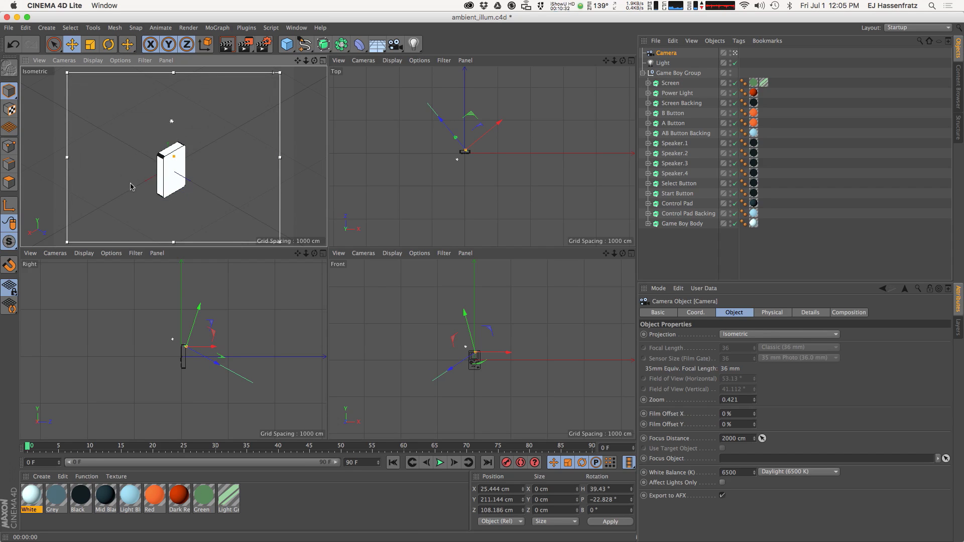
key("ctrl+r")
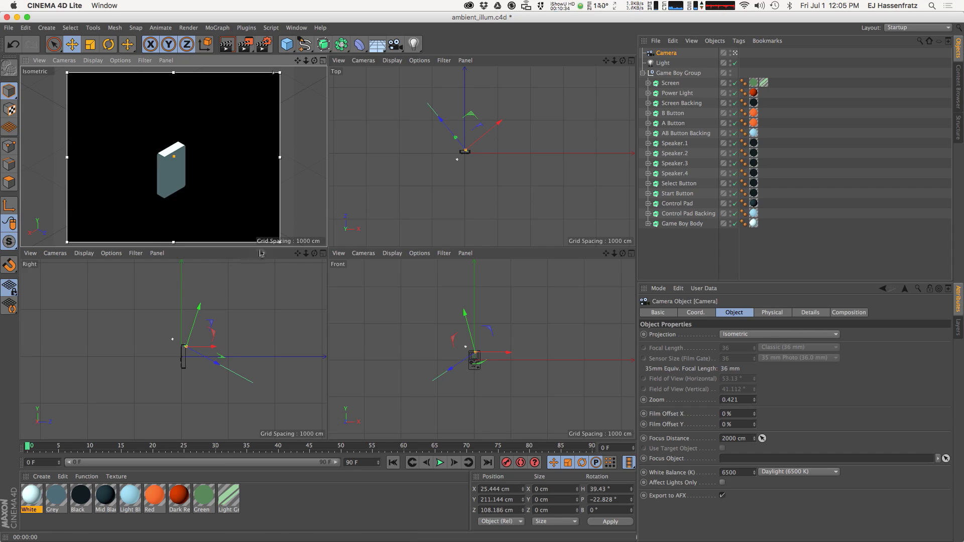
scroll(172, 92, "up", 3)
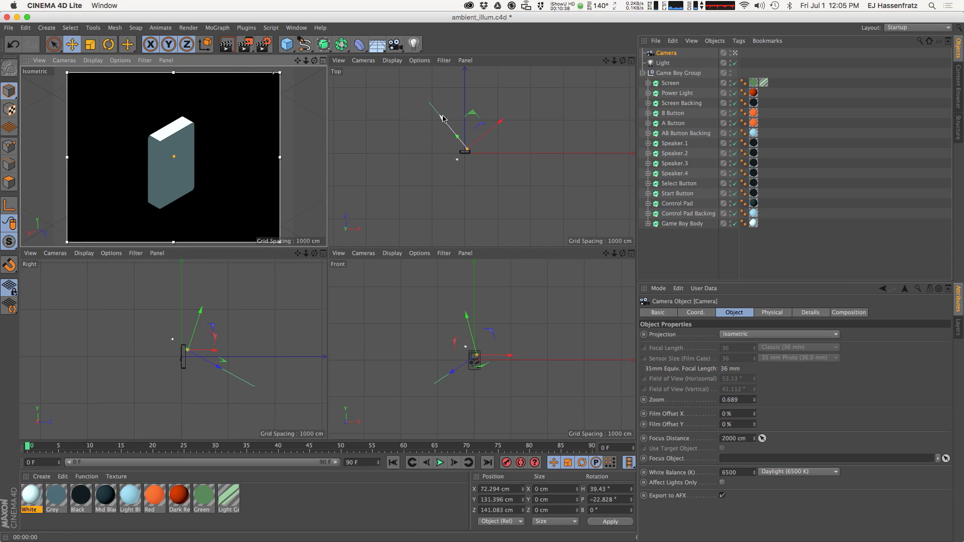
left_click(778, 336)
left_click(778, 356)
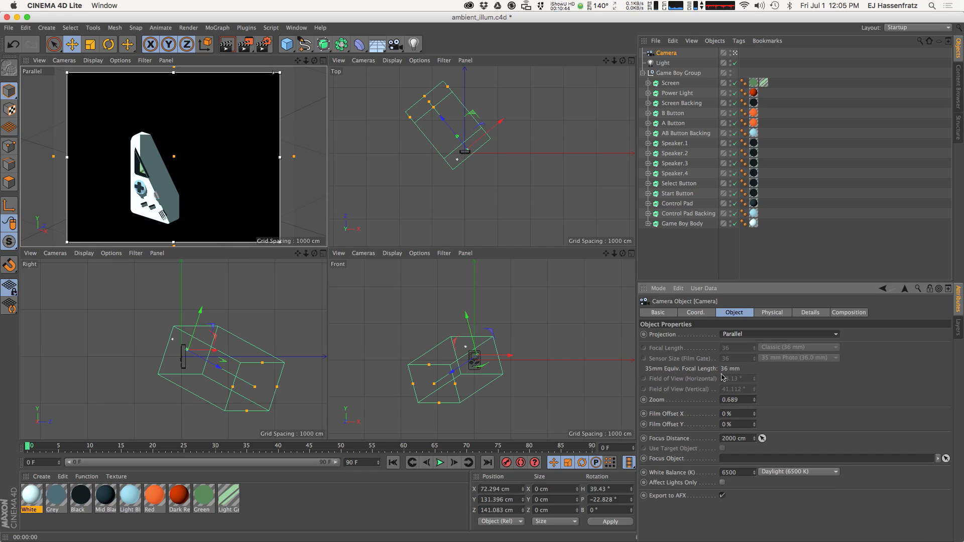
Orbit the camera and test toggling Near Clipping in the Details tab
left_click_drag(133, 196, 161, 212, "alt")
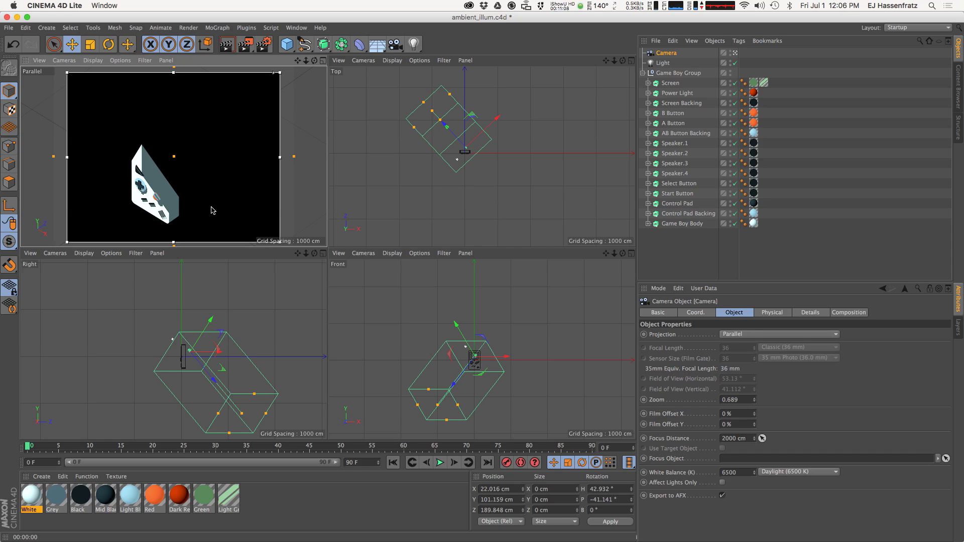
right_click_drag(422, 159, 476, 145, "alt")
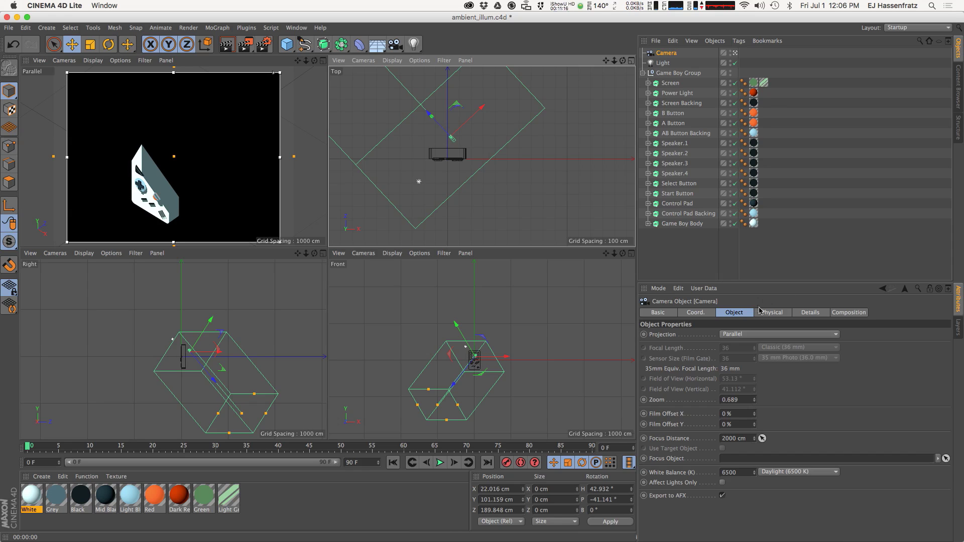
left_click(811, 312)
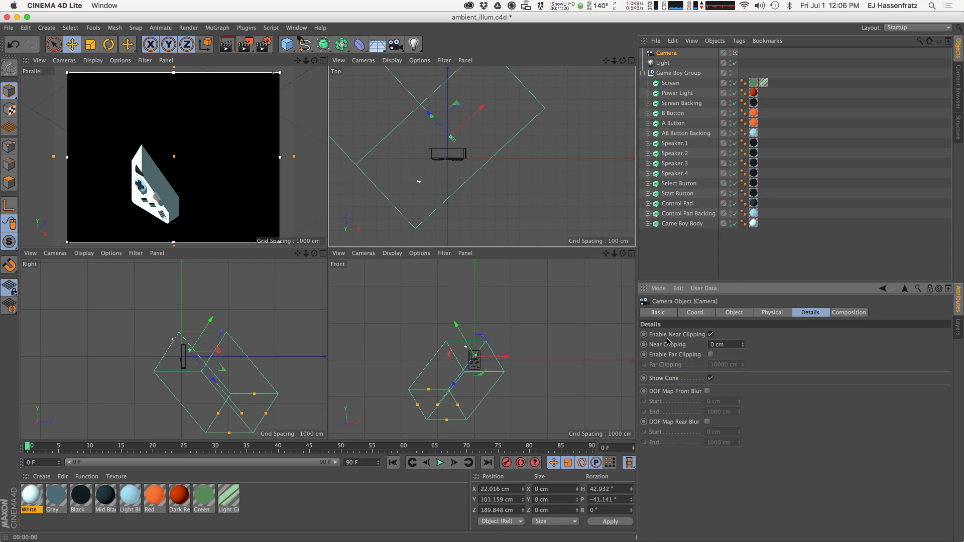
left_click(712, 335)
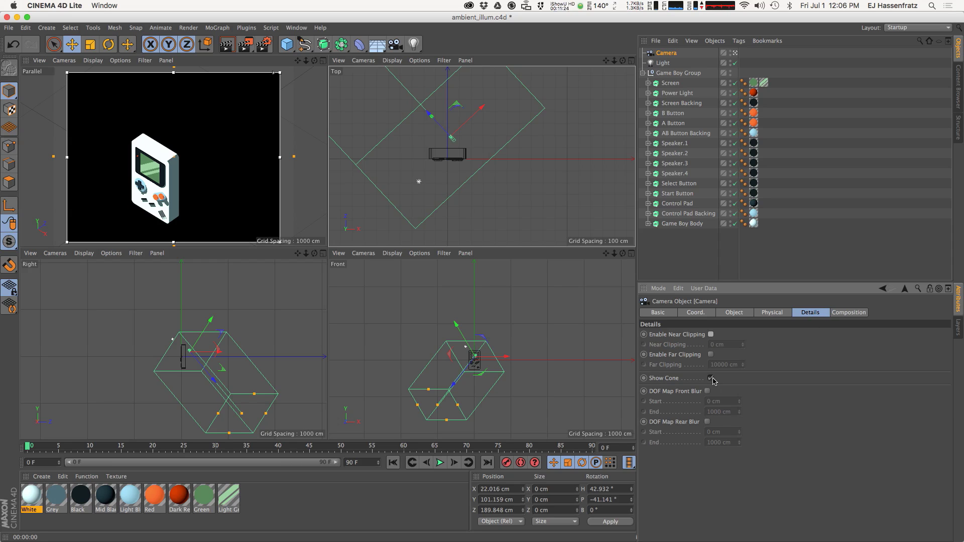
left_click(711, 336)
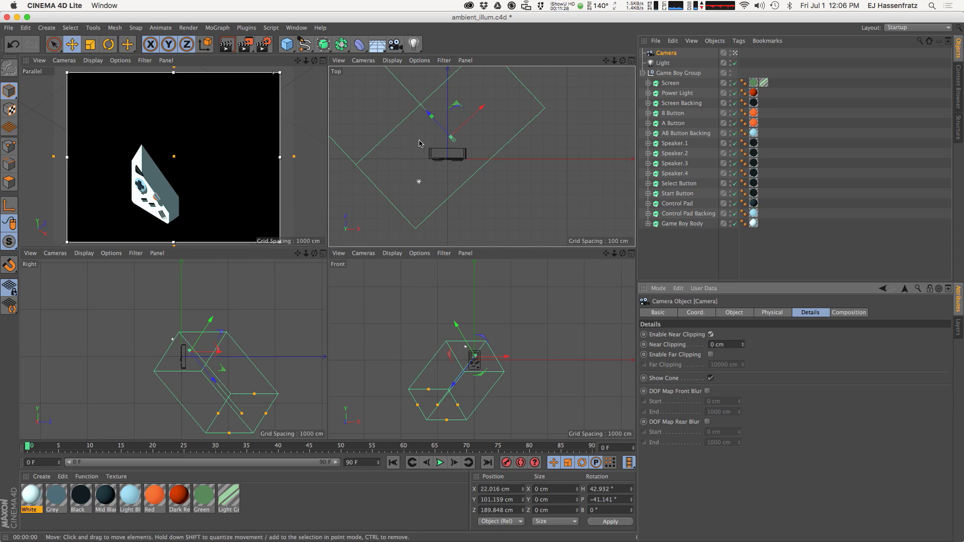
Pull the camera back to about X 829, Y 750, Z −738 cm and disable Near Clipping
scroll(439, 178, "down", 2)
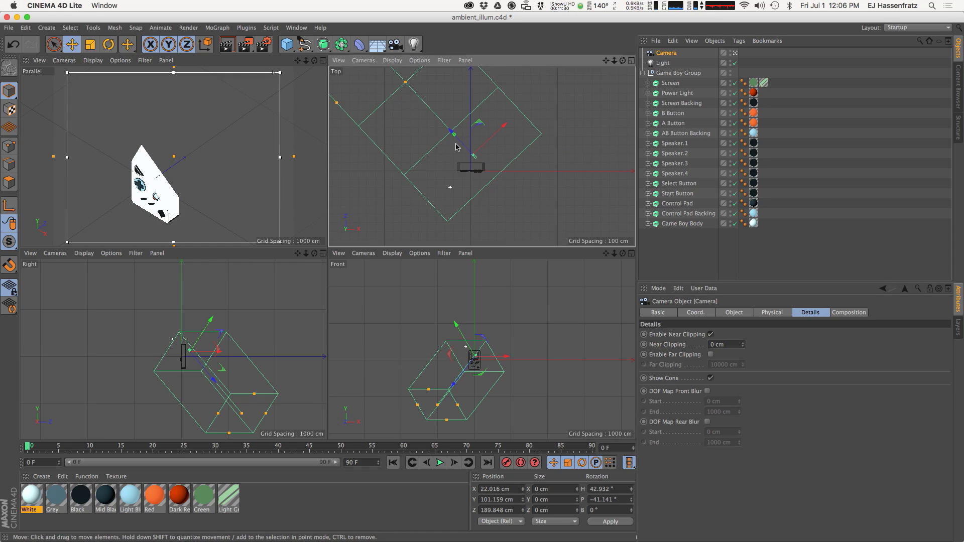
scroll(202, 155, "up", 4)
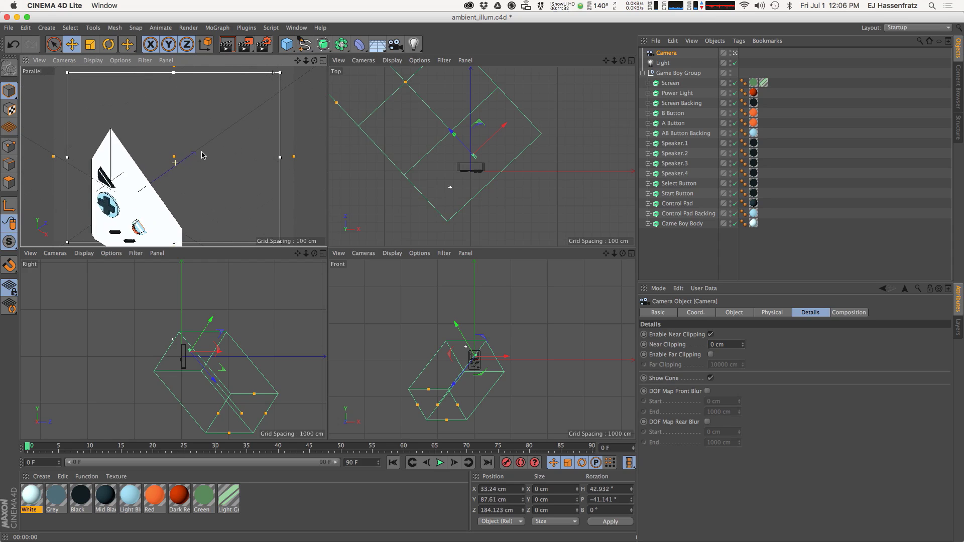
scroll(206, 153, "down", 4)
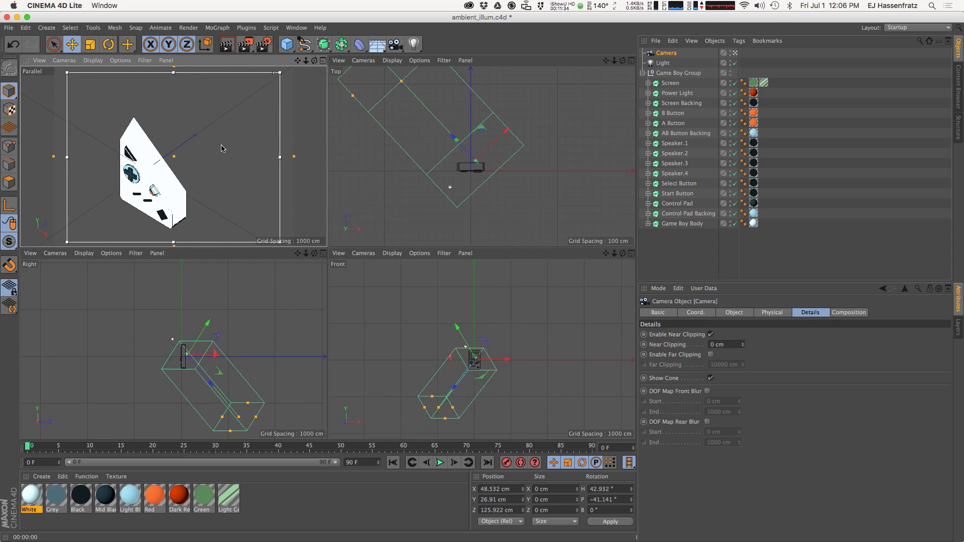
scroll(166, 180, "up", 3)
scroll(166, 183, "down", 5)
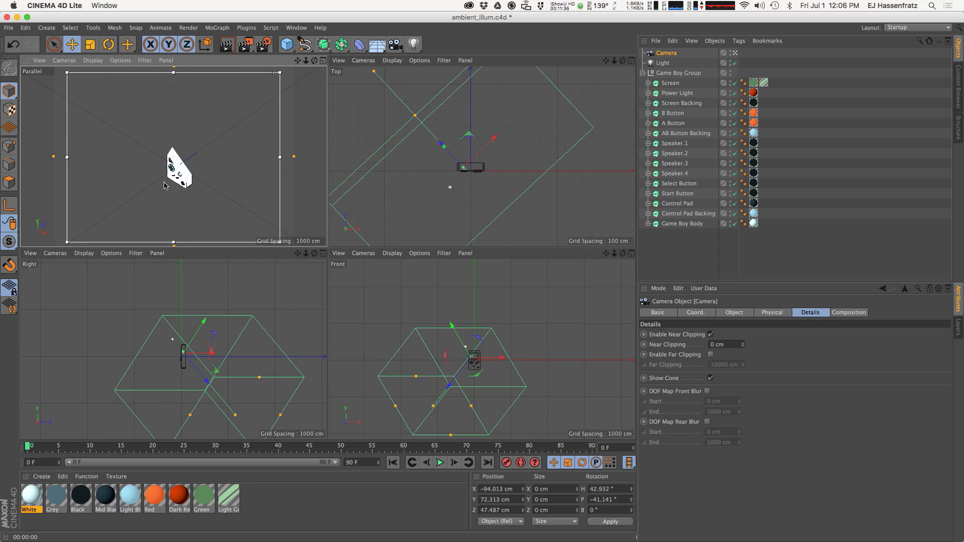
scroll(163, 183, "up", 4)
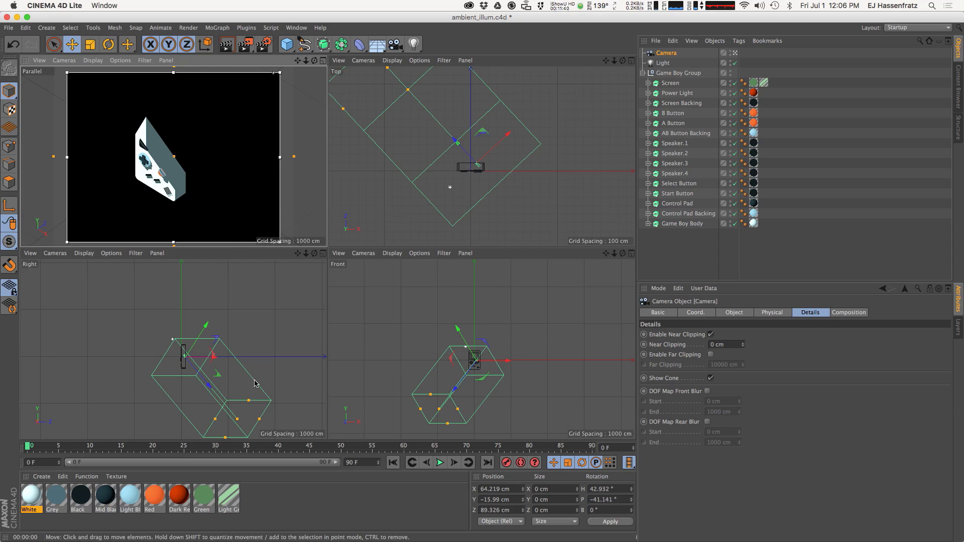
left_click_drag(183, 348, 172, 165)
left_click(711, 335)
Maximize the camera viewport to a single panel and re-render it
key("ctrl+r")
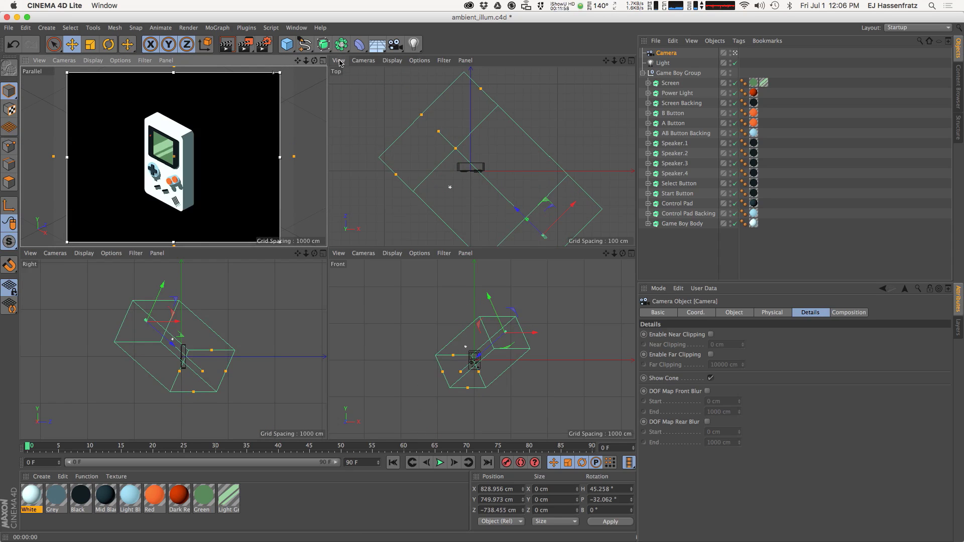
middle_click(172, 165)
key("ctrl+r")
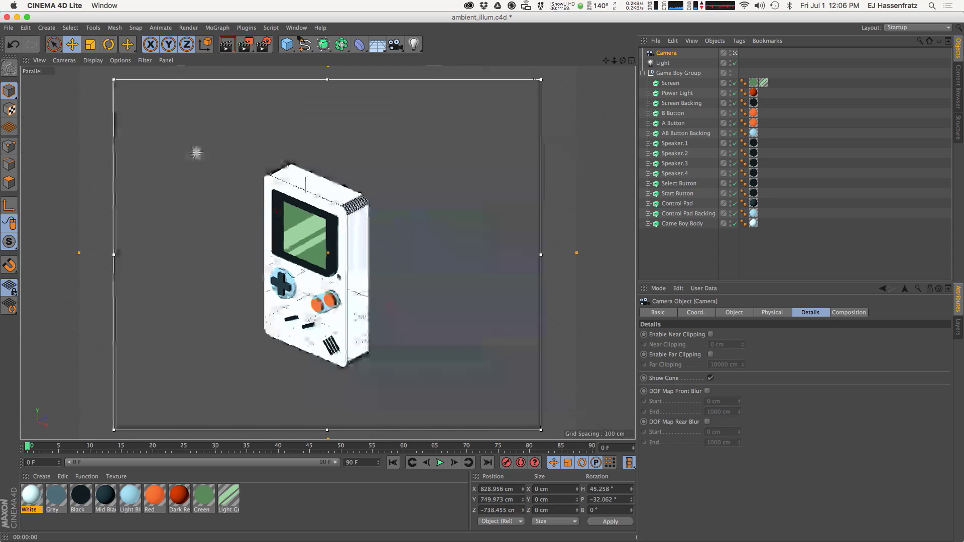
key("ctrl+r")
Move the Omni light lower and forward to about X −247, Y 212, Z −295 cm
left_click(663, 63)
left_click_drag(286, 236, 305, 277)
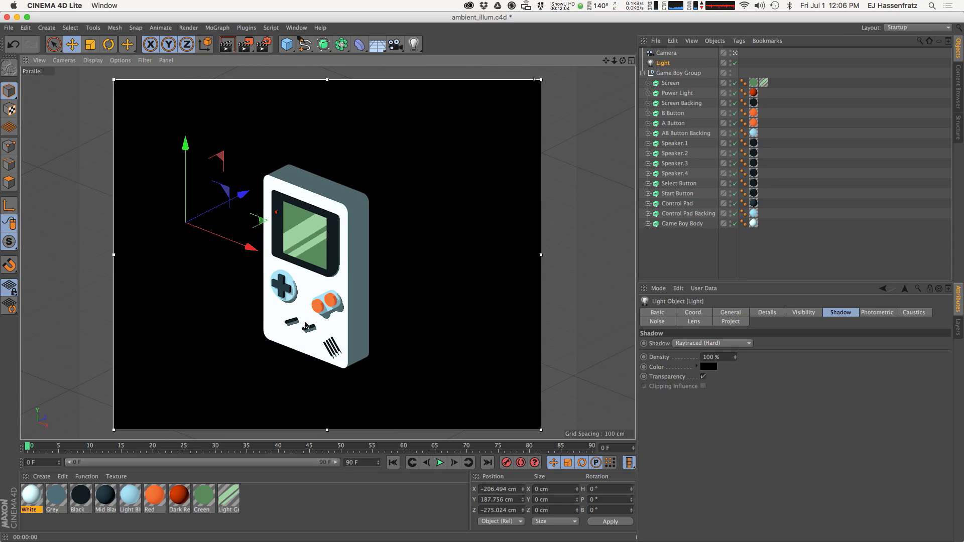
left_click_drag(305, 324, 296, 329)
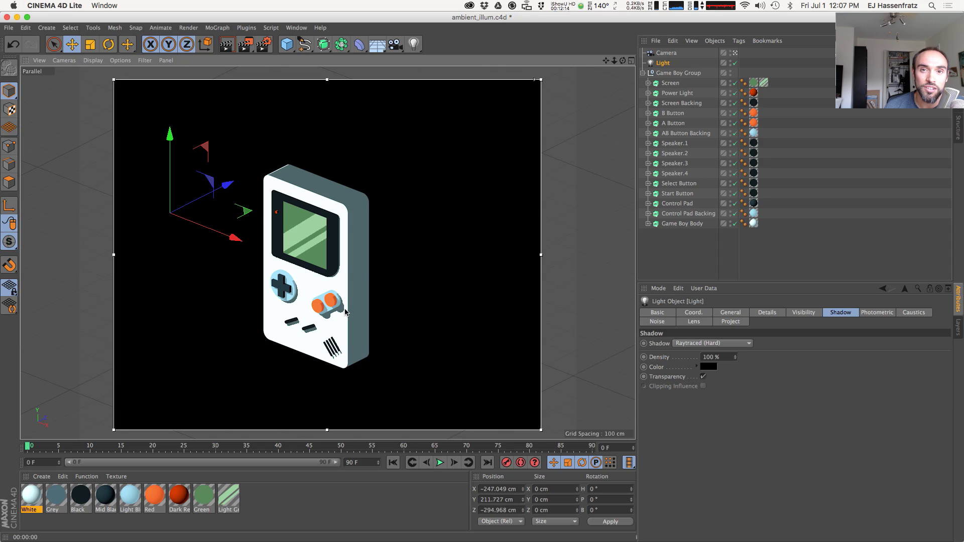
Zoom the parallel camera view in so the Game Boy fills most of the frame
scroll(326, 313, "up", 3)
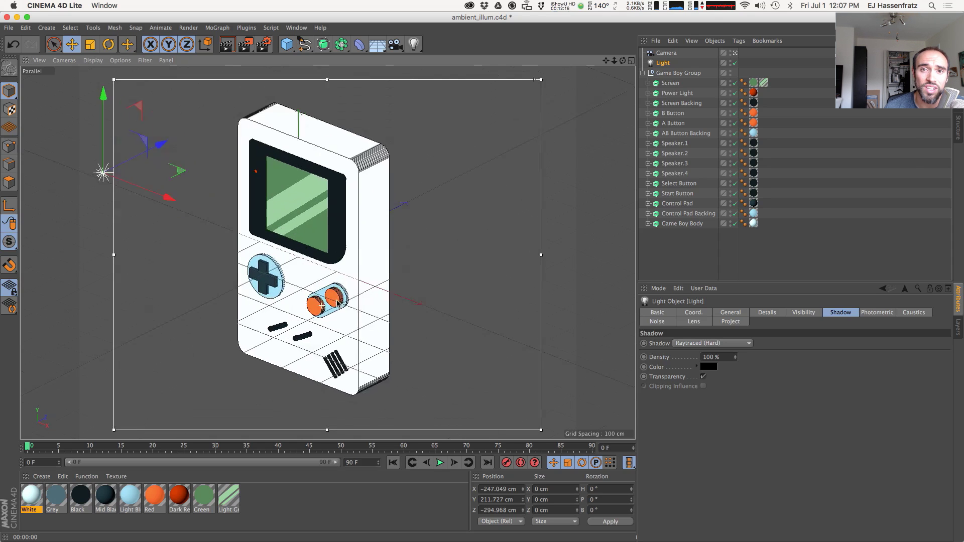